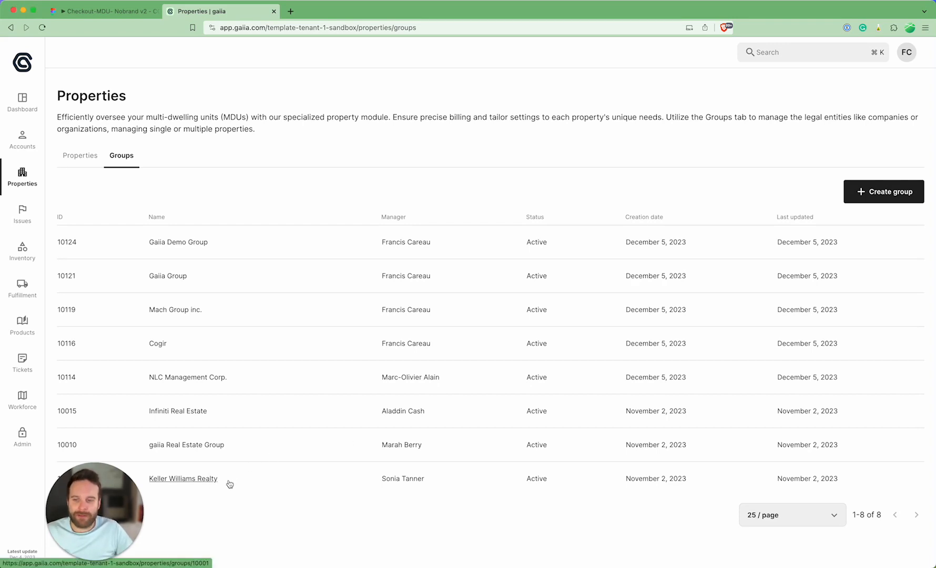
Step: View the units of Lafayette Senior Center - Rosehouse in the Keller Williams Realty group and return to the list of all properties
{"action": "left_click", "coordinate": [196, 479]}
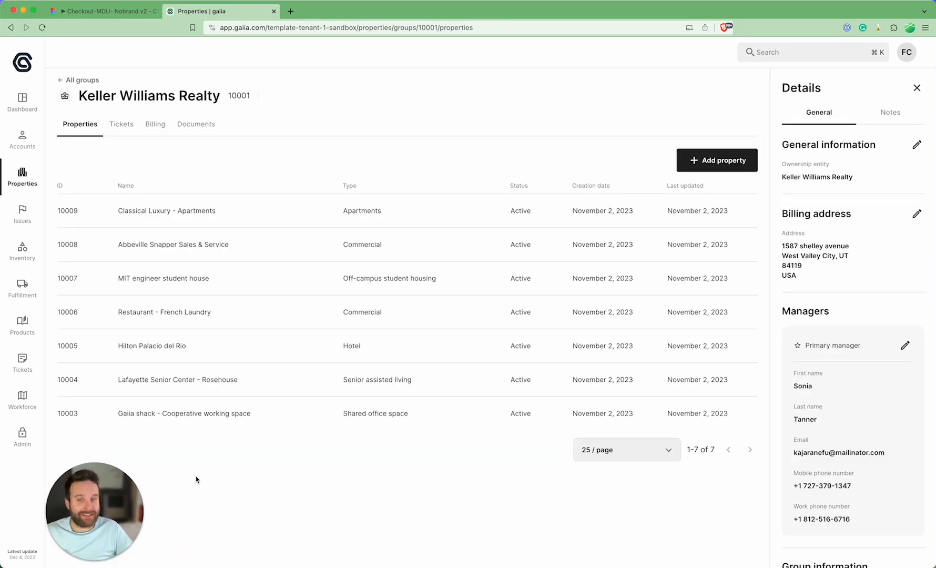
{"action": "left_click", "coordinate": [189, 384]}
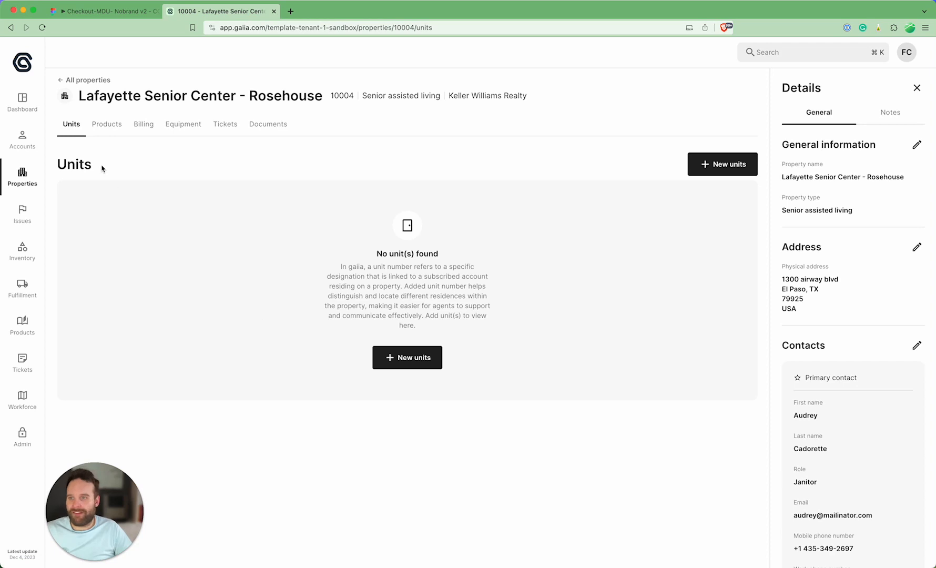
{"action": "left_click", "coordinate": [86, 81]}
{"action": "scroll", "coordinate": [240, 397], "scroll_direction": "down", "scroll_amount": 3}
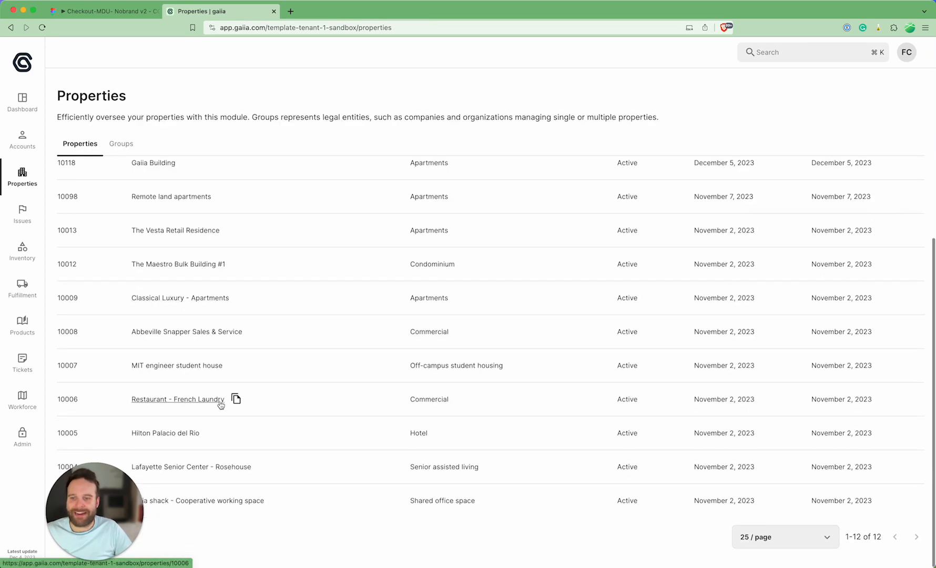
Step: Open the Hilton Palacio del Rio property in the Keller Williams Realty group and view the contact details of its Unit 46 account
{"action": "left_click", "coordinate": [122, 153]}
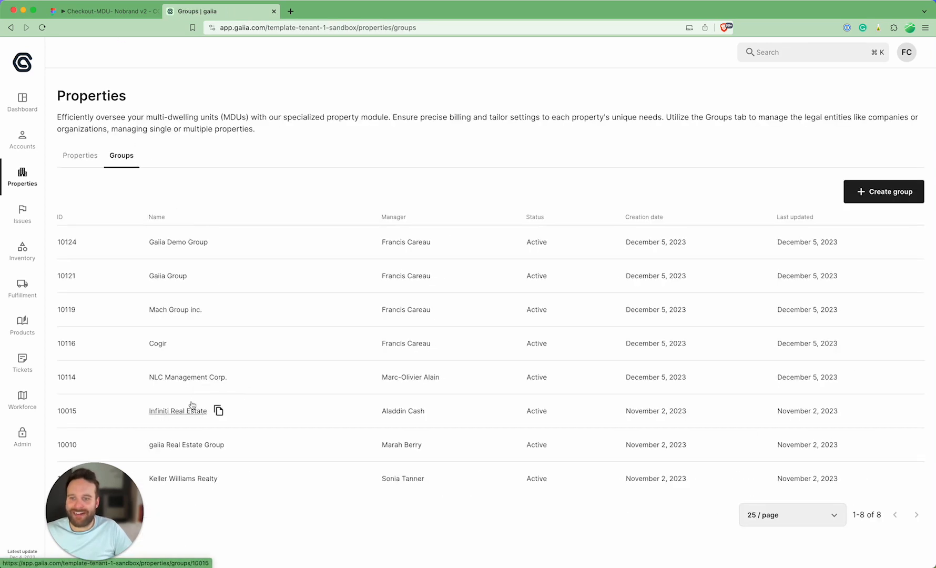
{"action": "left_click", "coordinate": [189, 480]}
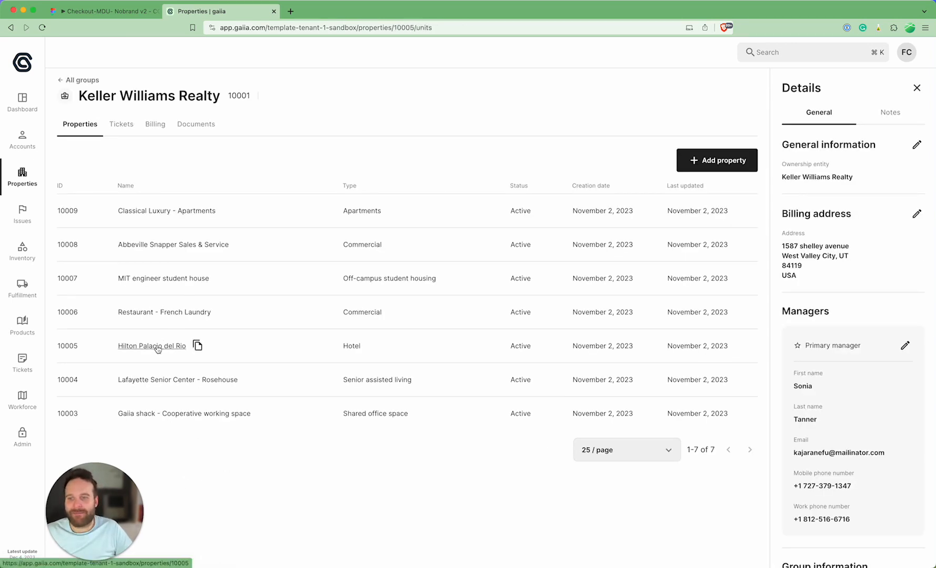
{"action": "left_click", "coordinate": [192, 343]}
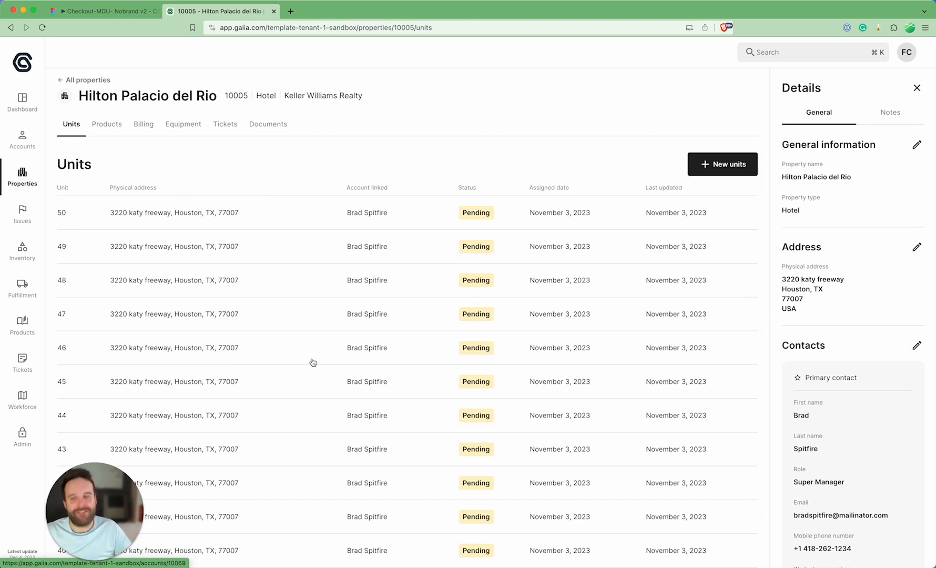
{"action": "left_click", "coordinate": [201, 356]}
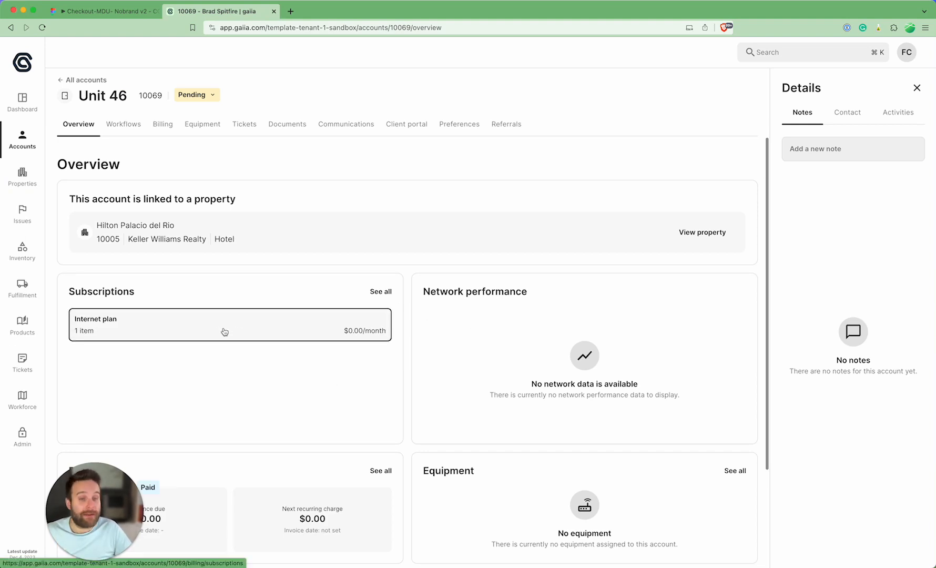
{"action": "left_click", "coordinate": [847, 113]}
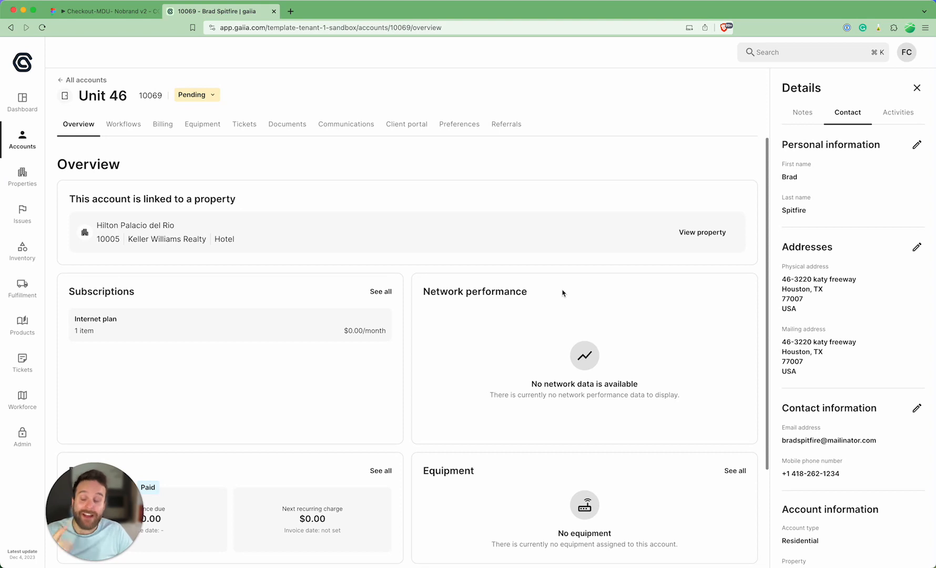
Step: Start creating a new property group with Gaiia Demo Group as its ownership entity
{"action": "left_click", "coordinate": [44, 187]}
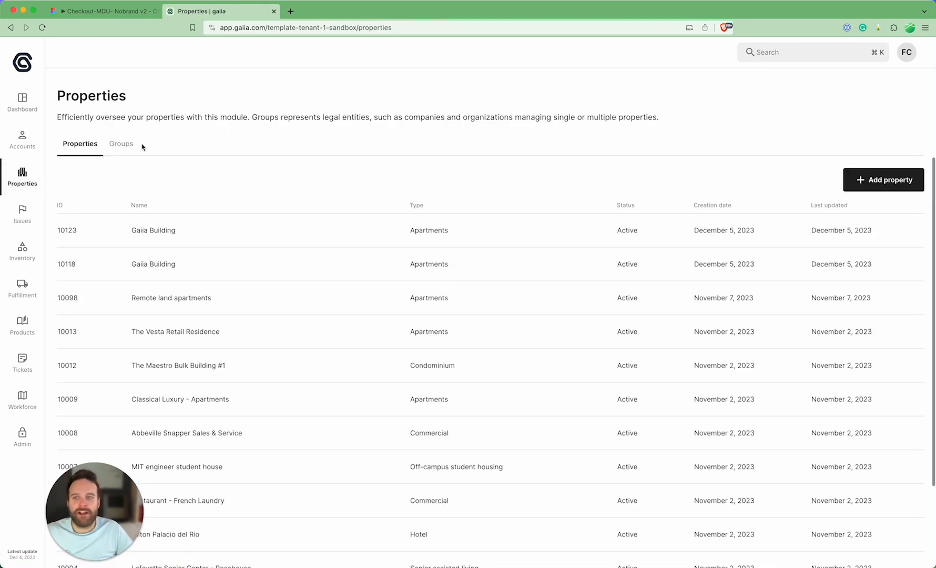
{"action": "left_click", "coordinate": [122, 145]}
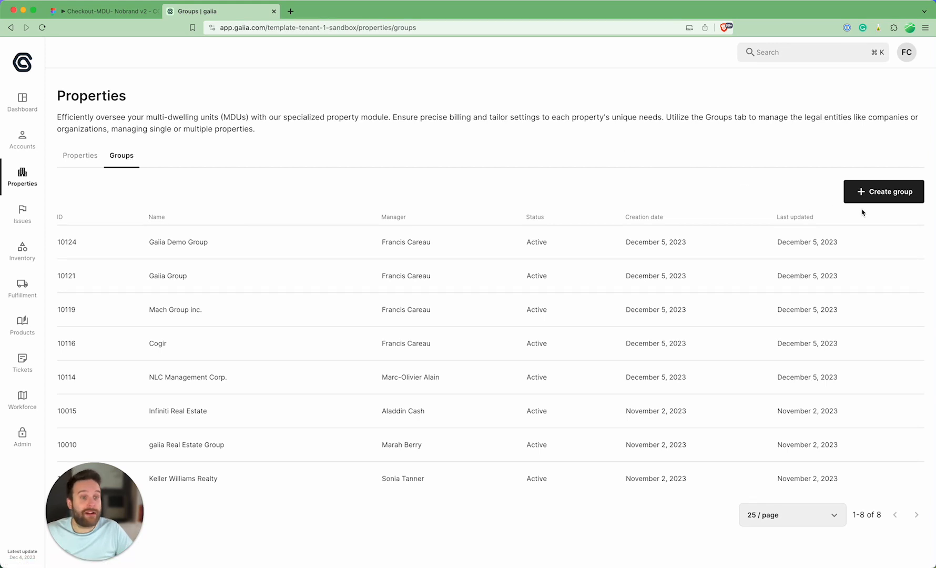
{"action": "left_click", "coordinate": [884, 192]}
{"action": "left_click", "coordinate": [402, 251]}
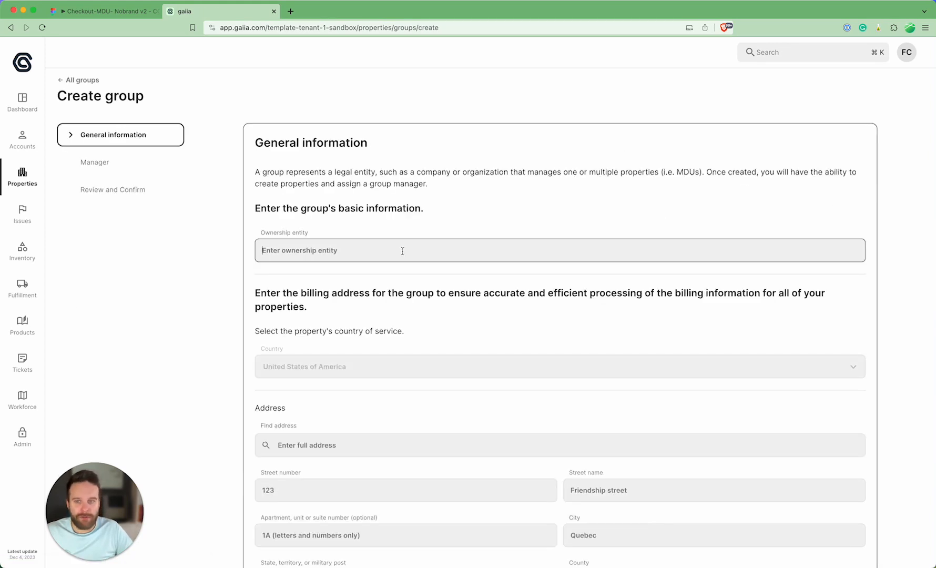
{"action": "type", "text": "Gaiia Demi"}
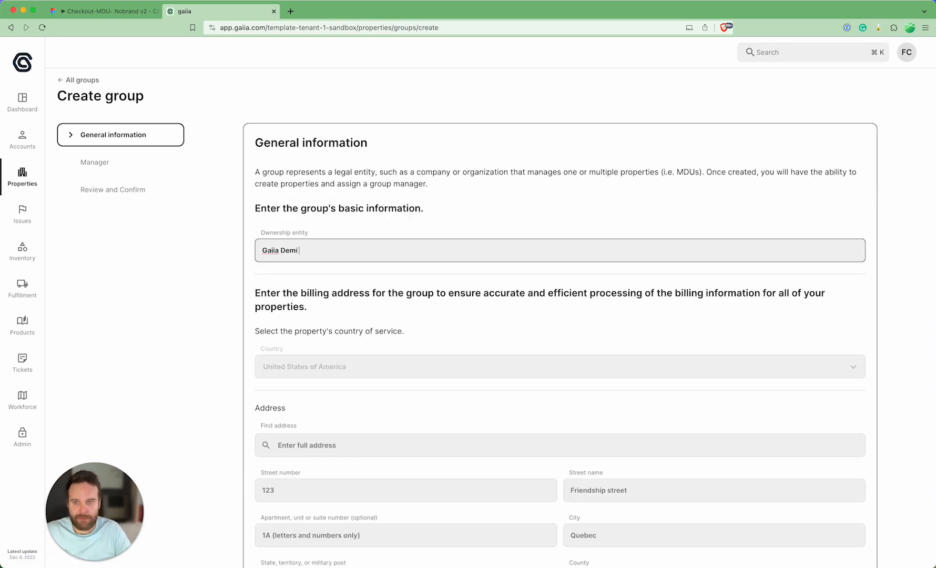
{"action": "type", "text": " Group"}
{"action": "key", "text": "Tab"}
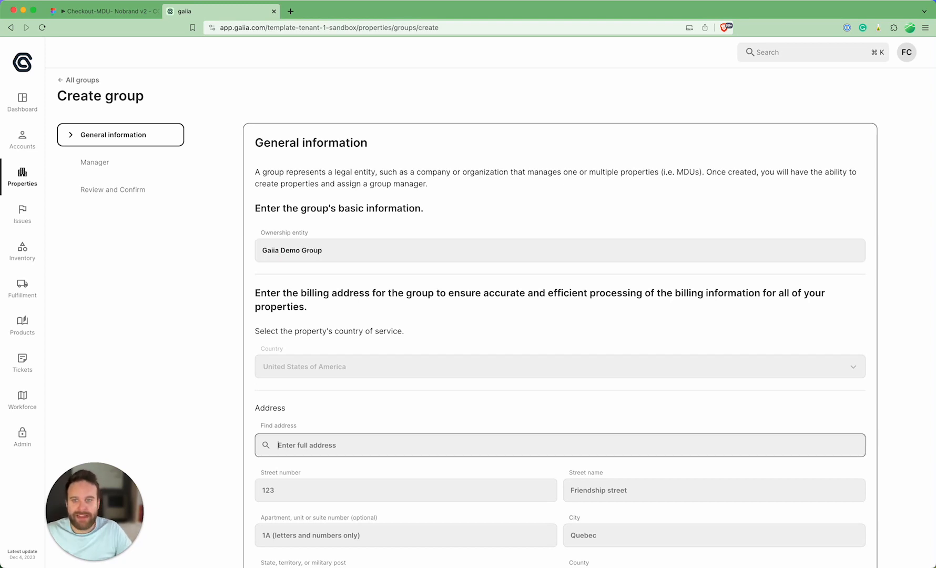
Step: Fill in the group's billing address from an address search suggestion and continue to the manager details
{"action": "scroll", "coordinate": [327, 322], "scroll_direction": "down", "scroll_amount": 5}
{"action": "type", "text": "123 main"}
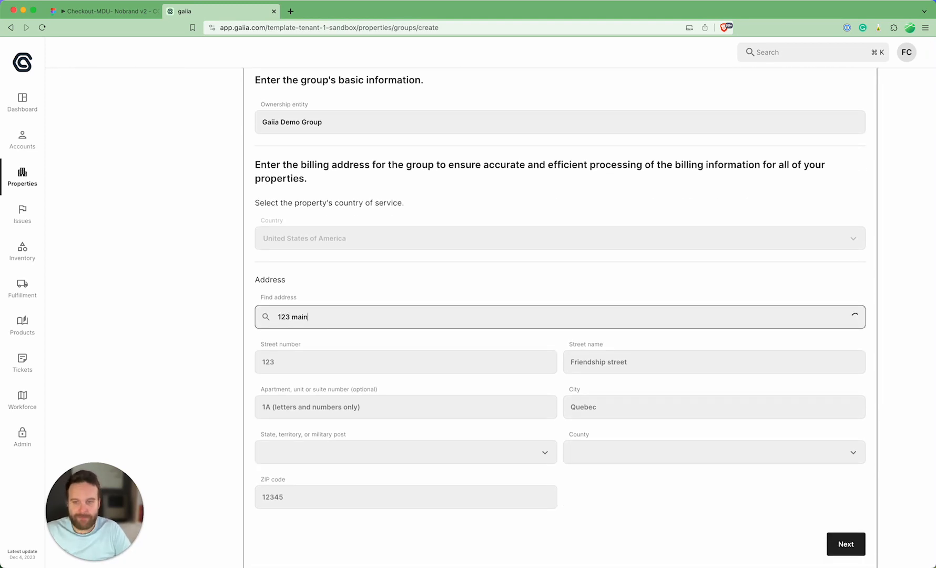
{"action": "left_click", "coordinate": [332, 399]}
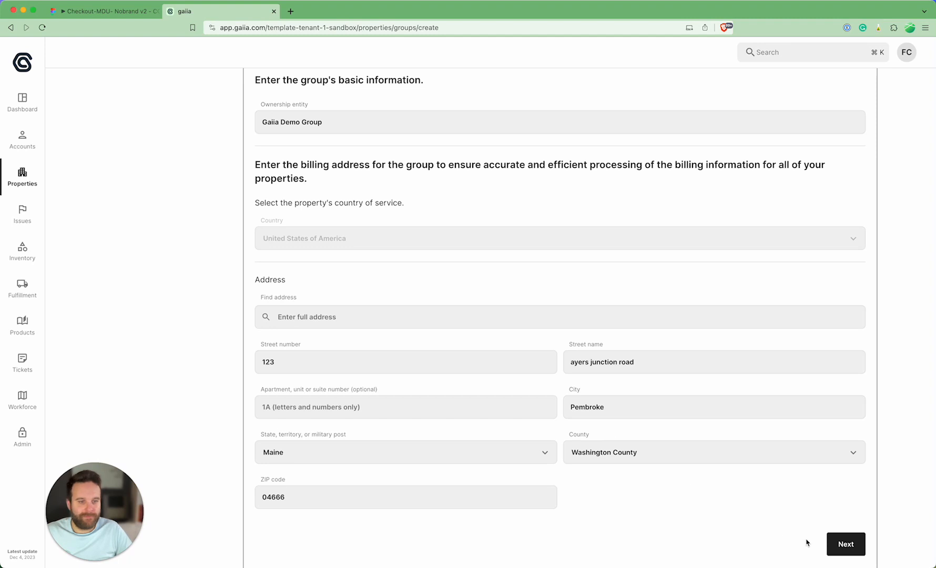
{"action": "left_click", "coordinate": [843, 547]}
Step: Fill in the group manager's name, email and mobile phone from a saved identity and confirm the group's creation
{"action": "left_click", "coordinate": [311, 268]}
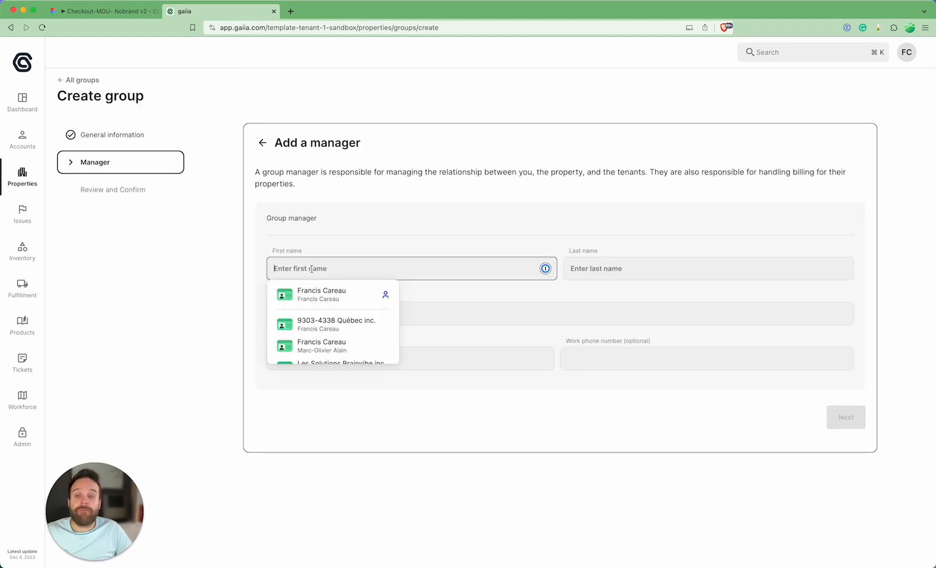
{"action": "left_click", "coordinate": [314, 293]}
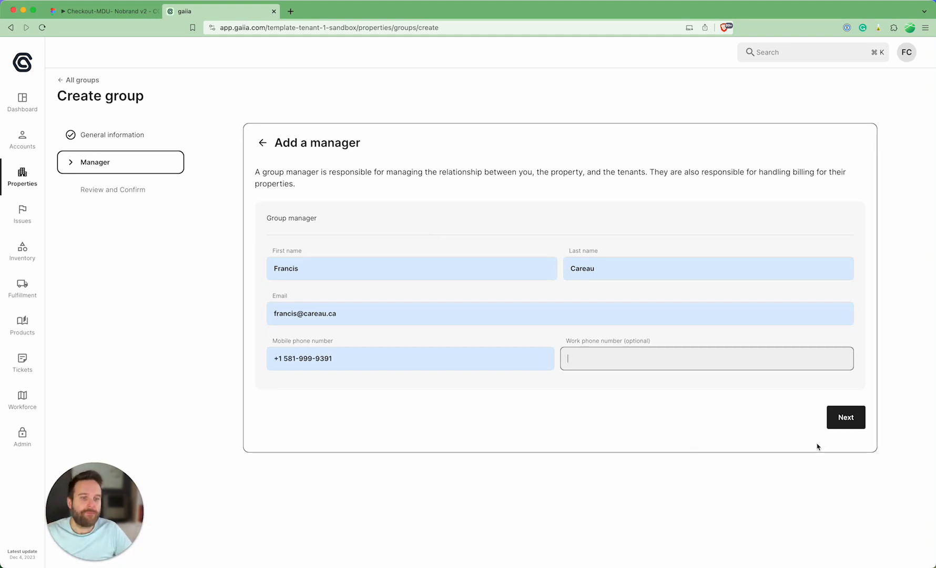
{"action": "left_click", "coordinate": [846, 416]}
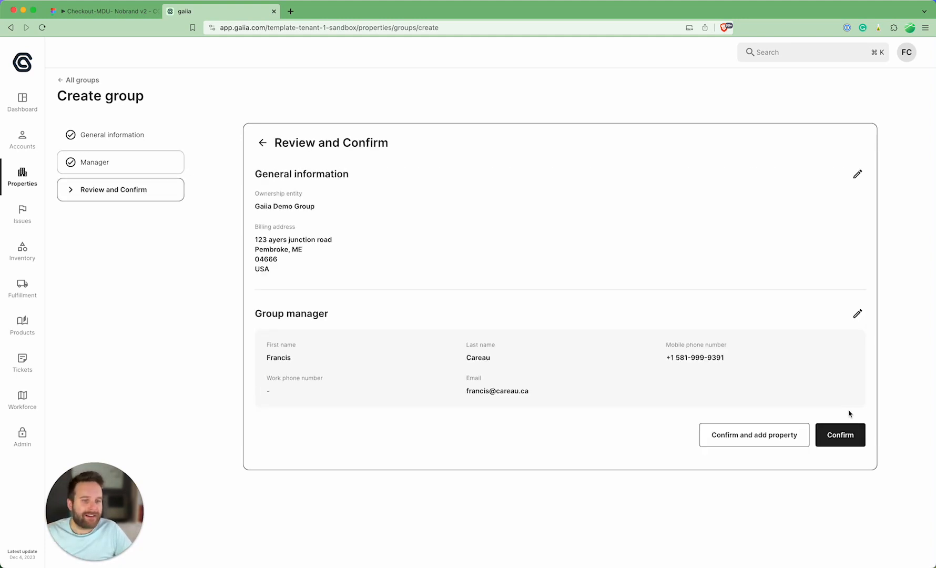
{"action": "left_click", "coordinate": [846, 443]}
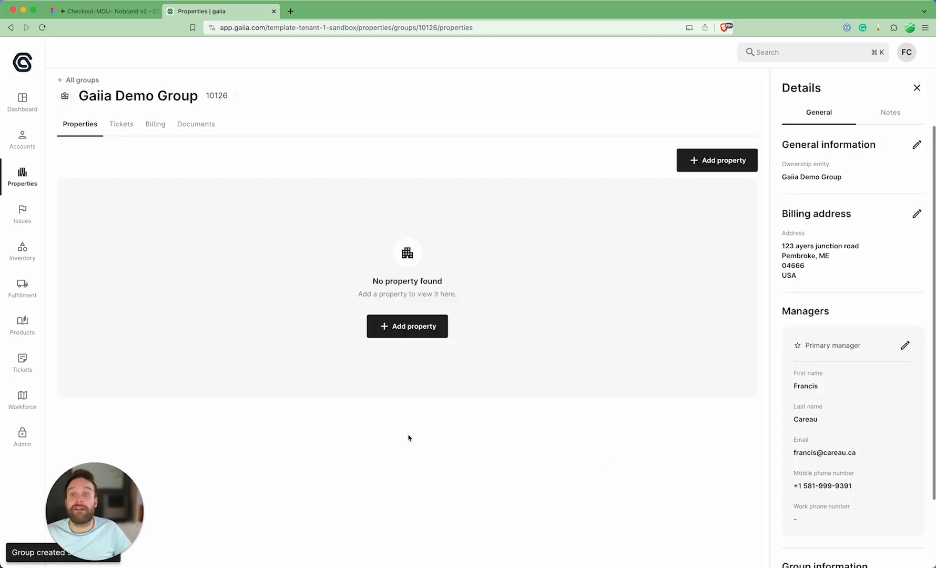
Step: Start adding a property to Gaiia Demo Group, naming it Gaiia Building with the property type Apartments
{"action": "left_click", "coordinate": [422, 332]}
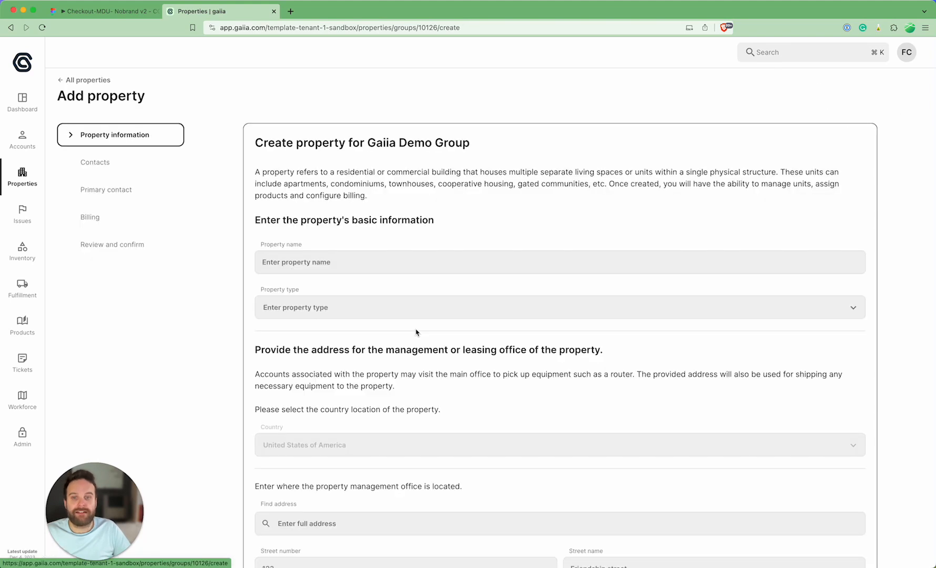
{"action": "left_click", "coordinate": [304, 258]}
{"action": "type", "text": "Gaiia Building"}
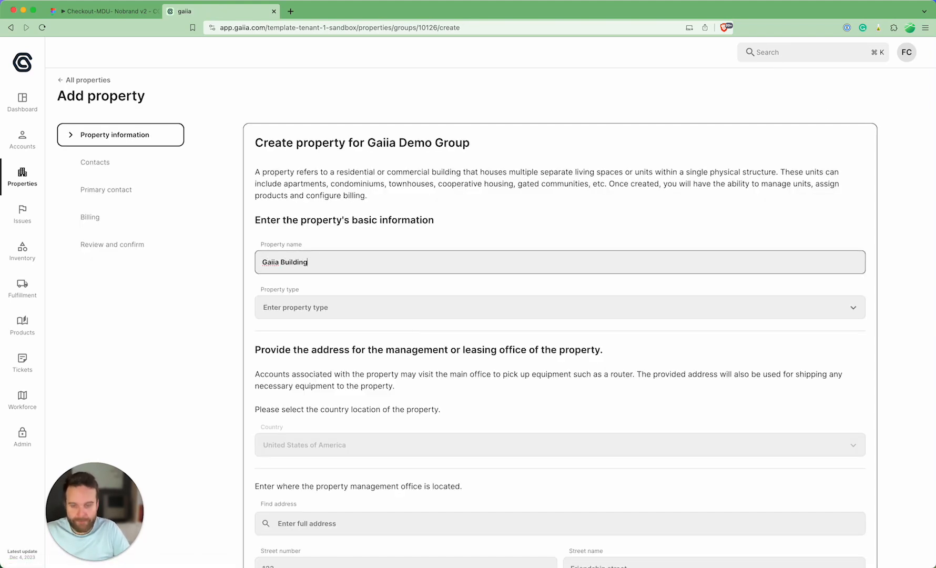
{"action": "key", "text": "BackSpace"}
{"action": "key", "text": "Tab"}
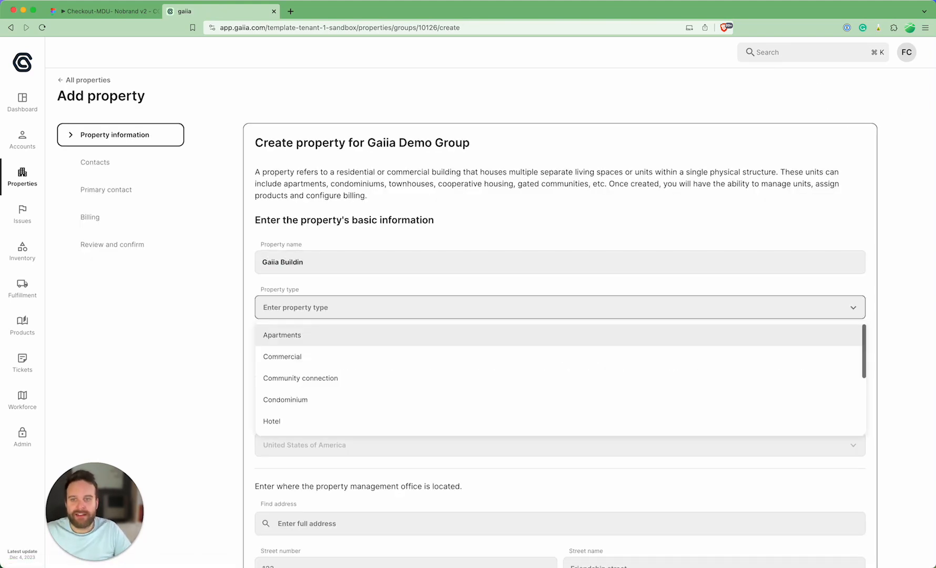
{"action": "left_click", "coordinate": [328, 282]}
{"action": "left_click", "coordinate": [326, 268]}
{"action": "double_click", "coordinate": [301, 268]}
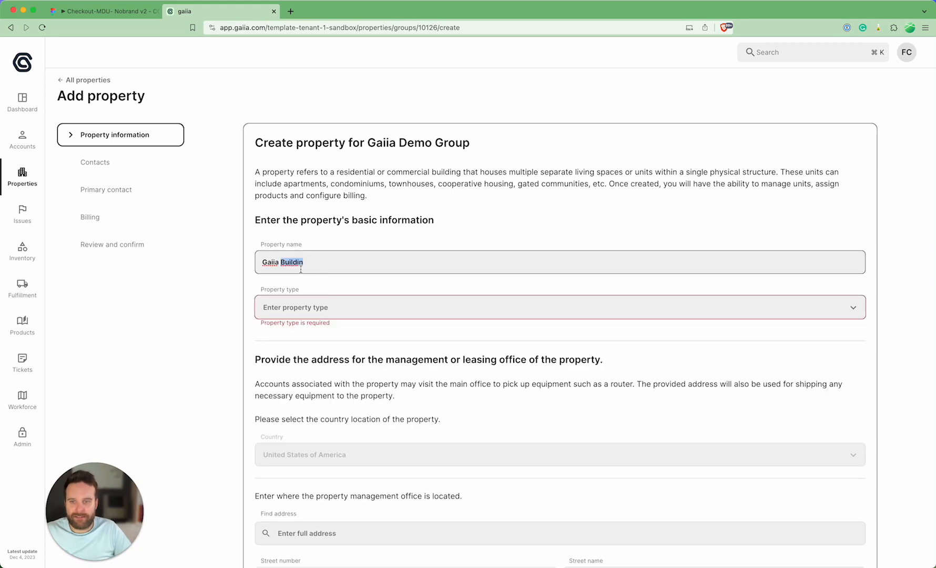
{"action": "type", "text": "Building"}
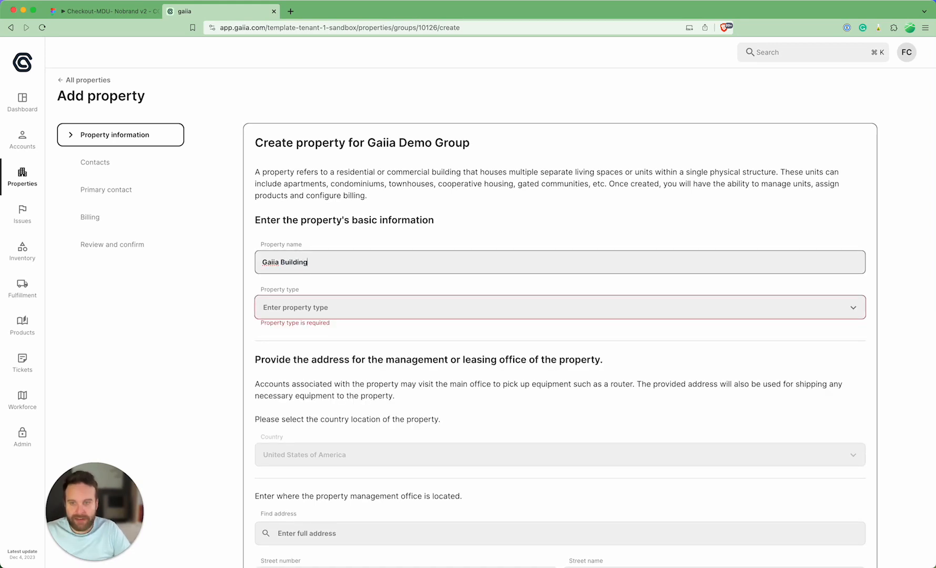
{"action": "key", "text": "Tab"}
{"action": "left_click", "coordinate": [287, 335]}
Step: Fill in the property management office's address from a search suggestion and continue to the contacts
{"action": "scroll", "coordinate": [412, 411], "scroll_direction": "down", "scroll_amount": 5}
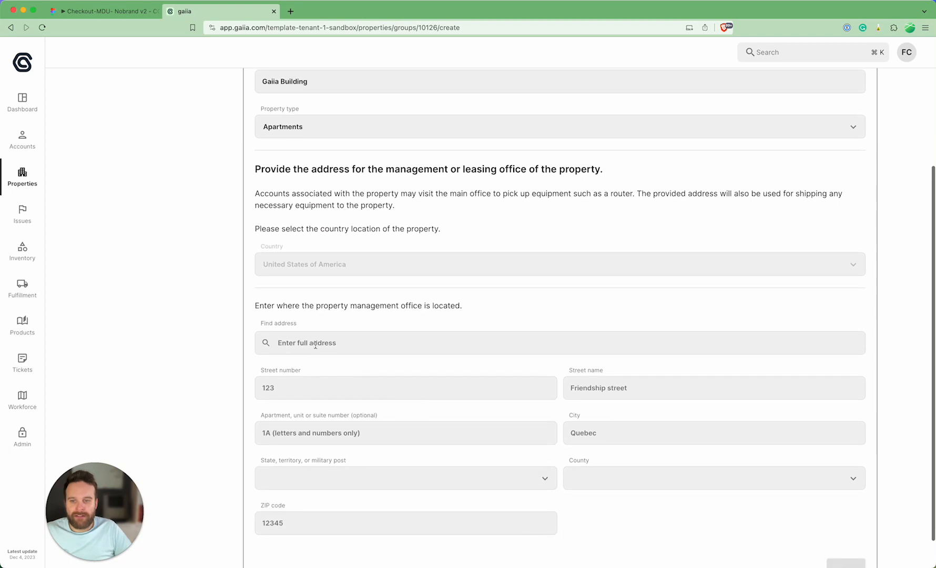
{"action": "left_click", "coordinate": [315, 344]}
{"action": "type", "text": "123 "}
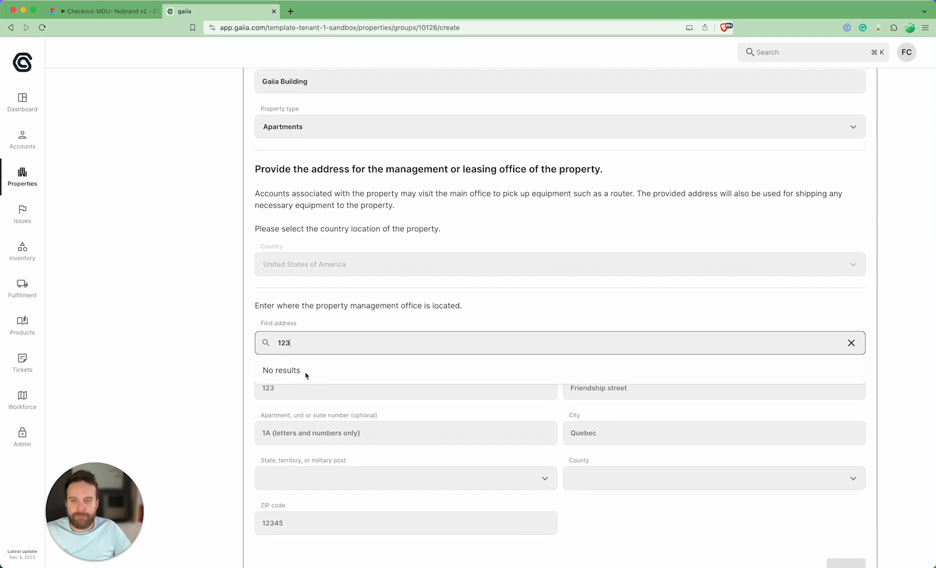
{"action": "type", "text": "main st"}
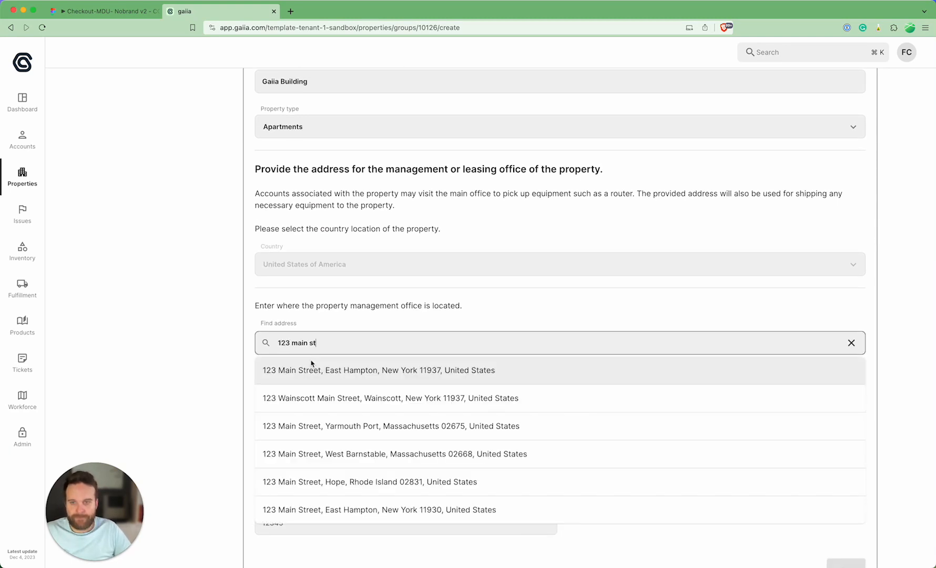
{"action": "left_click", "coordinate": [333, 445]}
{"action": "scroll", "coordinate": [684, 473], "scroll_direction": "down", "scroll_amount": 2}
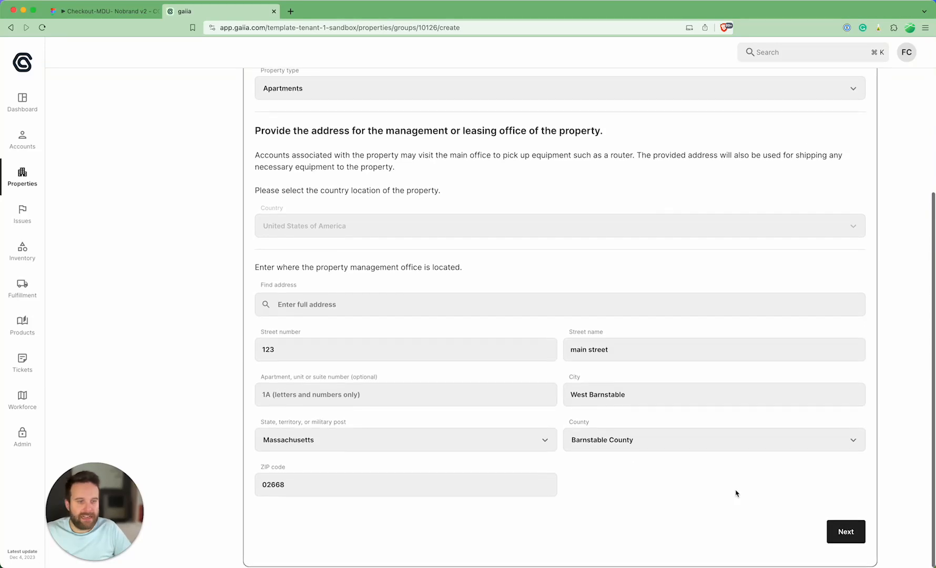
{"action": "left_click", "coordinate": [856, 541]}
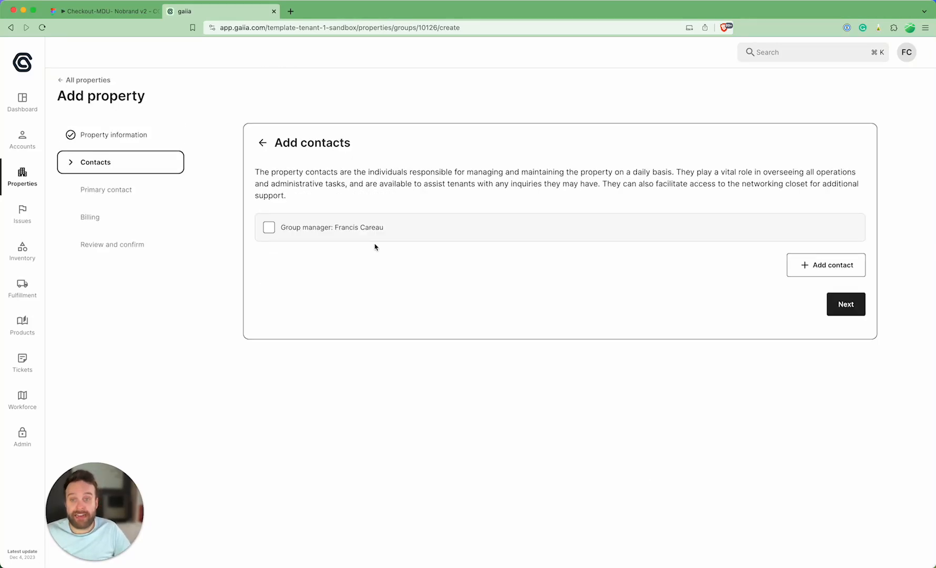
Step: Add a property contact with the name, email and mobile phone from a saved identity, and continue to primary contact selection
{"action": "left_click", "coordinate": [817, 266]}
{"action": "left_click", "coordinate": [279, 325]}
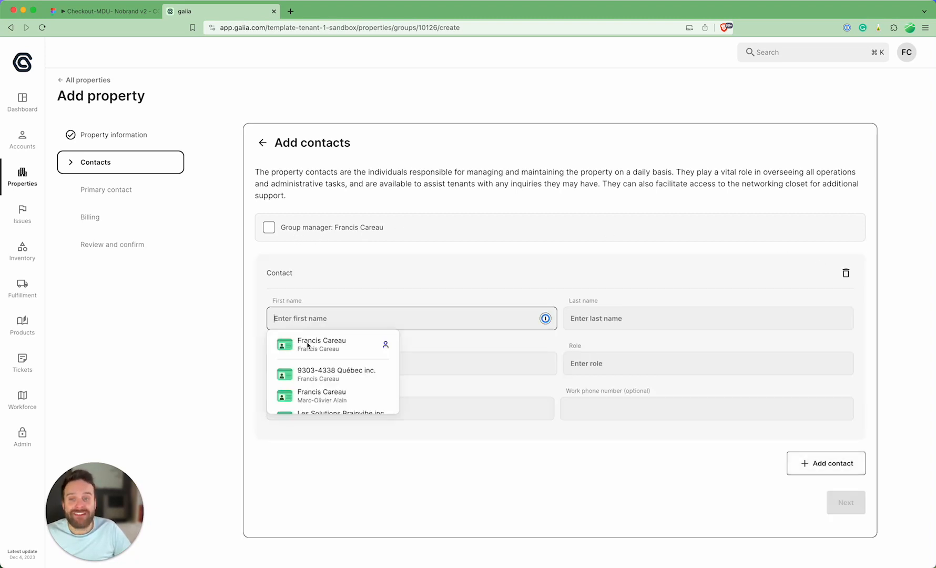
{"action": "left_click", "coordinate": [321, 386]}
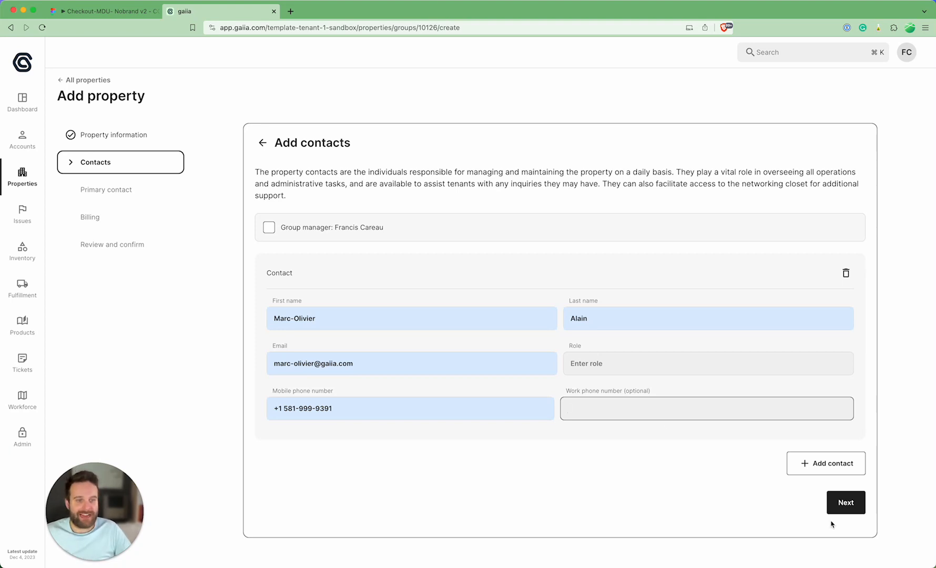
{"action": "left_click", "coordinate": [844, 502]}
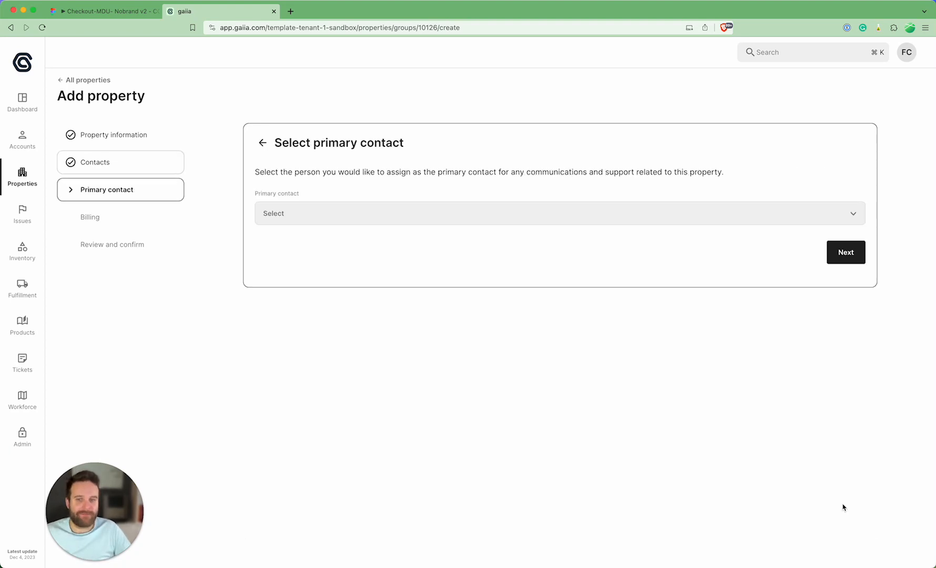
Step: Assign the newly added contact as the property's primary contact and choose the billing option managed by group
{"action": "left_click", "coordinate": [312, 225]}
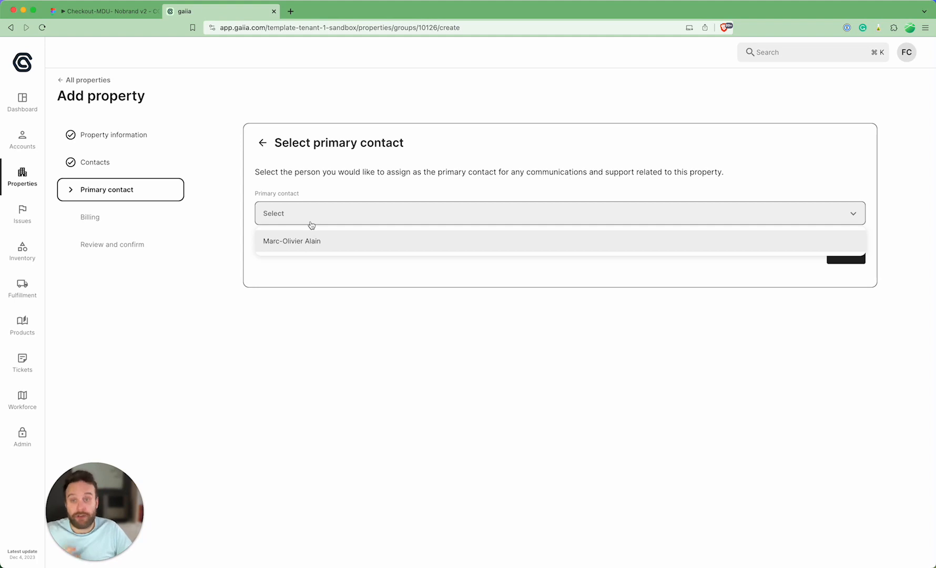
{"action": "left_click", "coordinate": [318, 241]}
{"action": "left_click", "coordinate": [831, 257]}
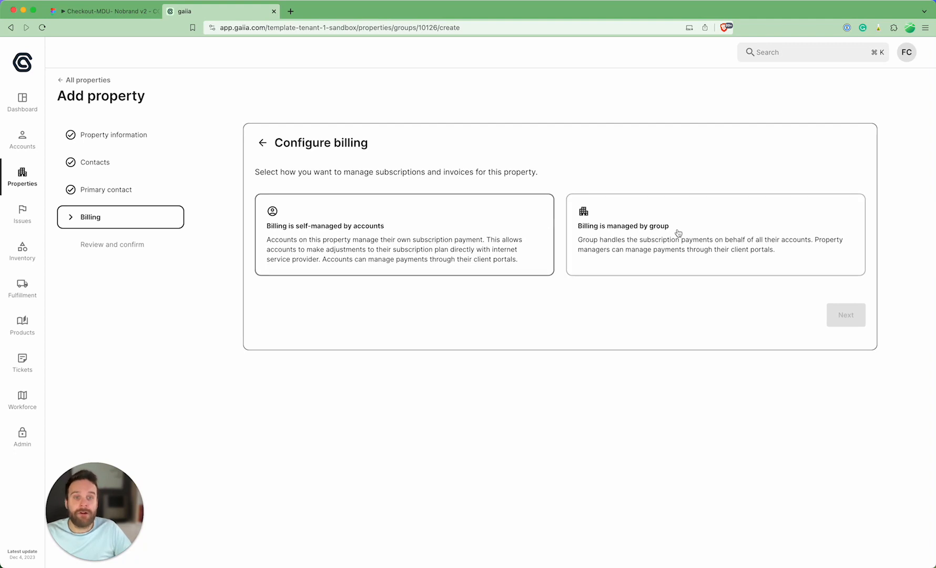
{"action": "left_click", "coordinate": [655, 213]}
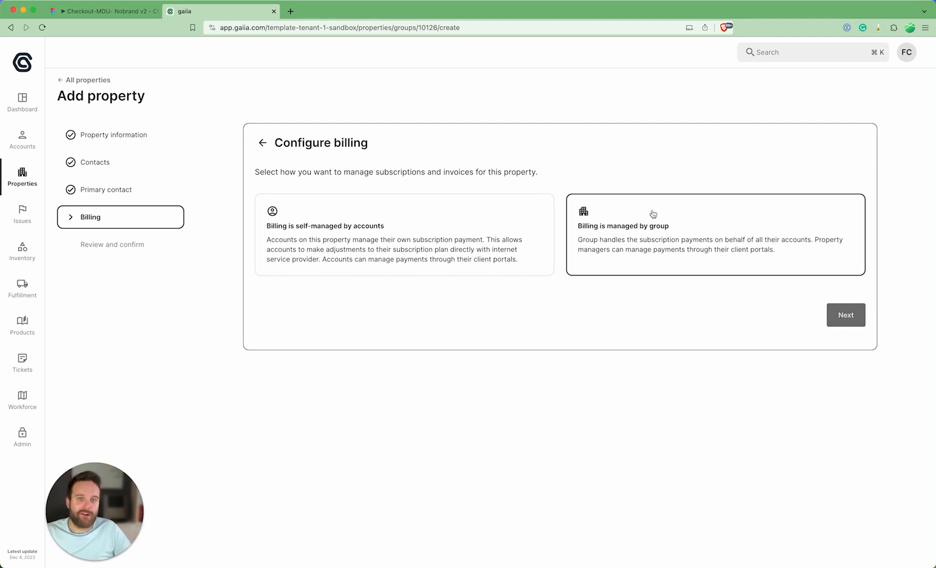
Step: Continue from billing configuration to the review and confirm the creation of the Gaiia Building property
{"action": "left_click", "coordinate": [837, 319]}
{"action": "scroll", "coordinate": [836, 320], "scroll_direction": "down", "scroll_amount": 3}
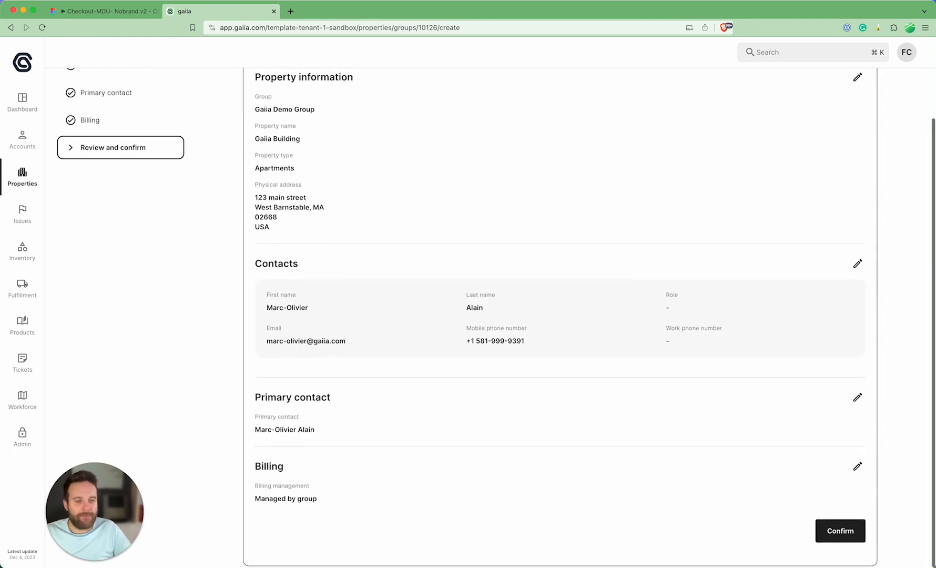
{"action": "left_click", "coordinate": [847, 535]}
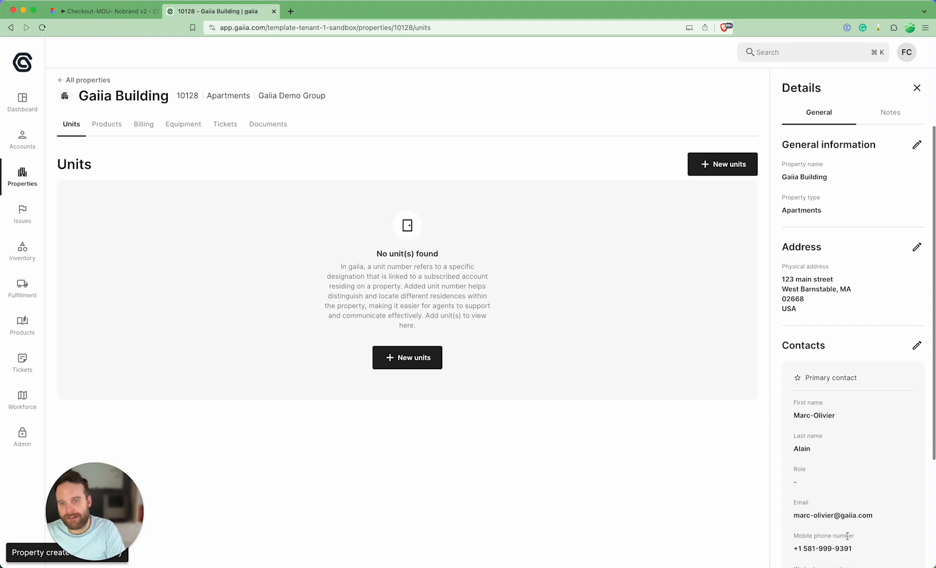
Step: Start assigning products to Gaiia Building, choosing Super Speed 500 with Installation fees as its activation fee
{"action": "left_click", "coordinate": [146, 129]}
{"action": "left_click", "coordinate": [111, 130]}
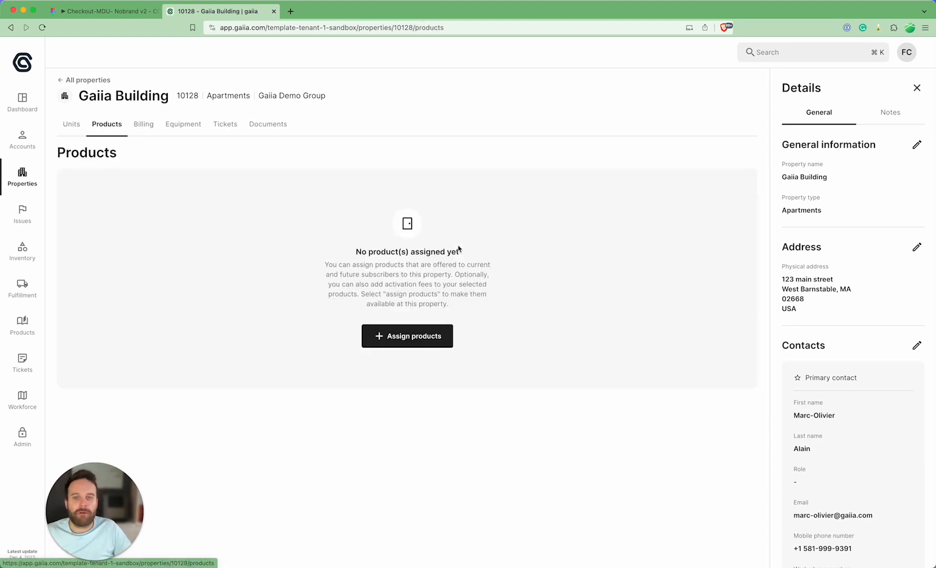
{"action": "left_click_drag", "start_coordinate": [415, 341], "coordinate": [426, 337]}
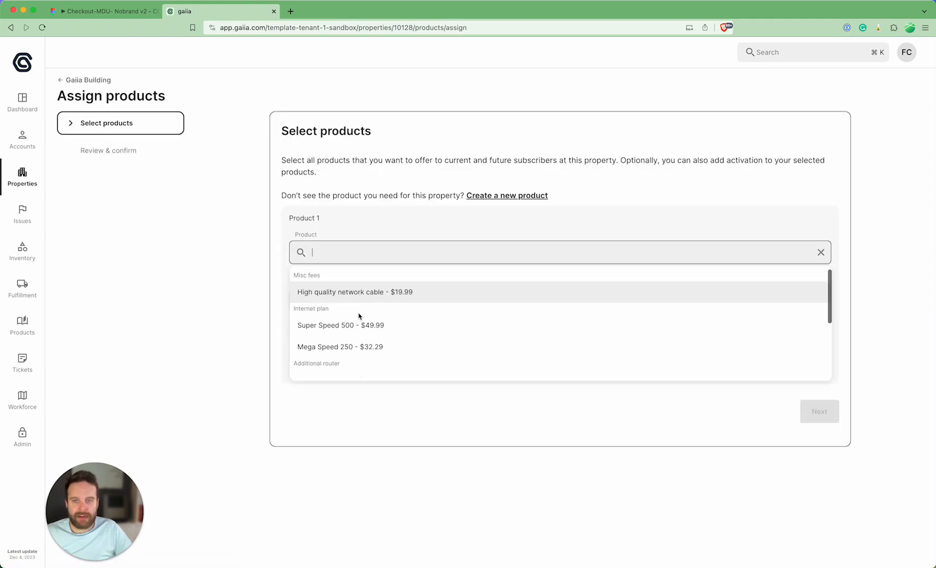
{"action": "left_click", "coordinate": [368, 325]}
{"action": "left_click", "coordinate": [387, 300]}
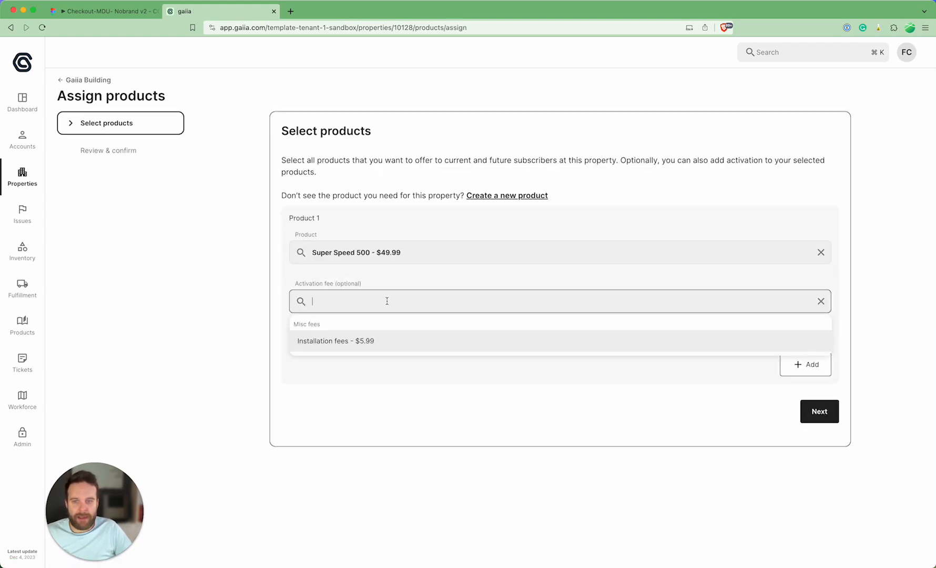
{"action": "left_click", "coordinate": [373, 339]}
Step: Add Mega Speed 250 as a second product with Installation fees as its activation fee, and confirm the product assignment
{"action": "left_click", "coordinate": [790, 362]}
{"action": "scroll", "coordinate": [400, 441], "scroll_direction": "down", "scroll_amount": 1}
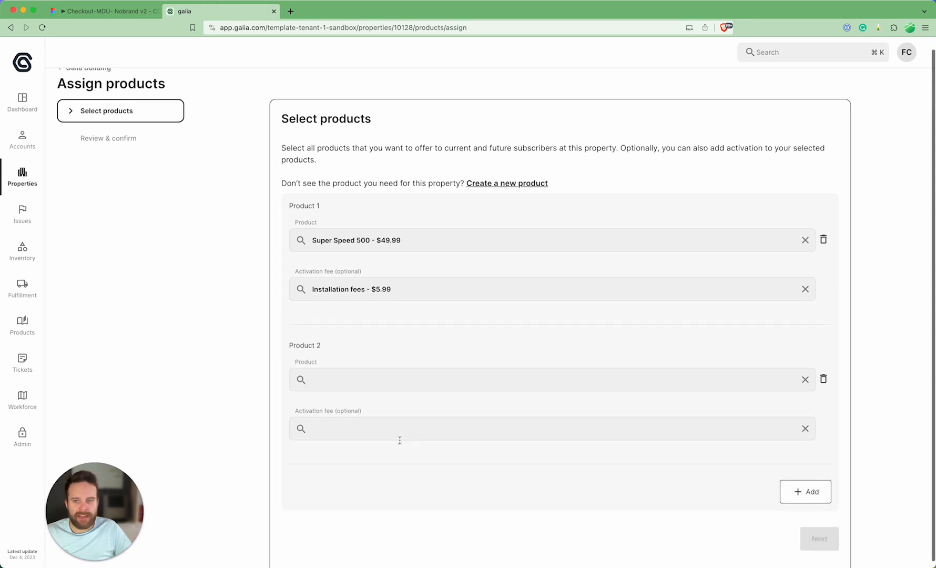
{"action": "left_click", "coordinate": [356, 373]}
{"action": "left_click", "coordinate": [351, 469]}
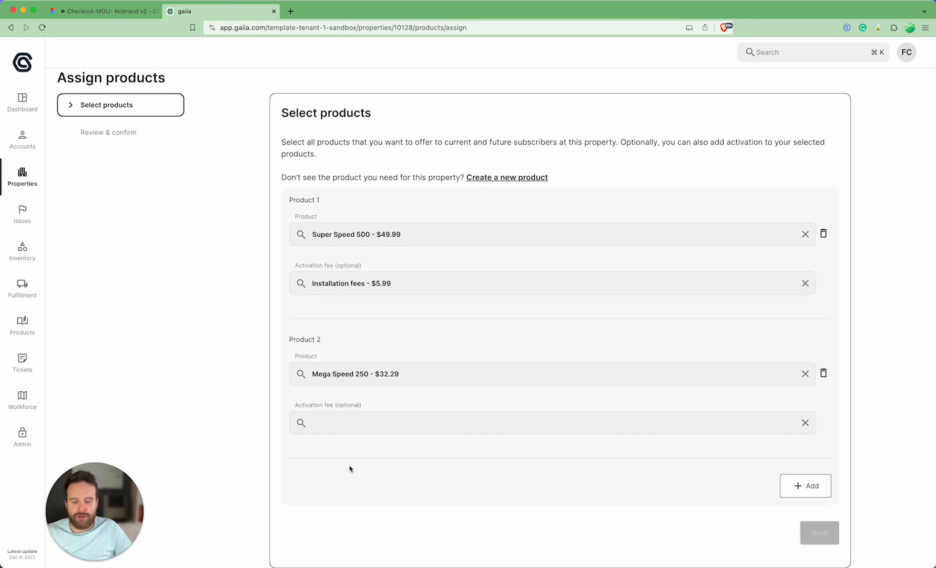
{"action": "left_click", "coordinate": [385, 421]}
{"action": "left_click", "coordinate": [358, 462]}
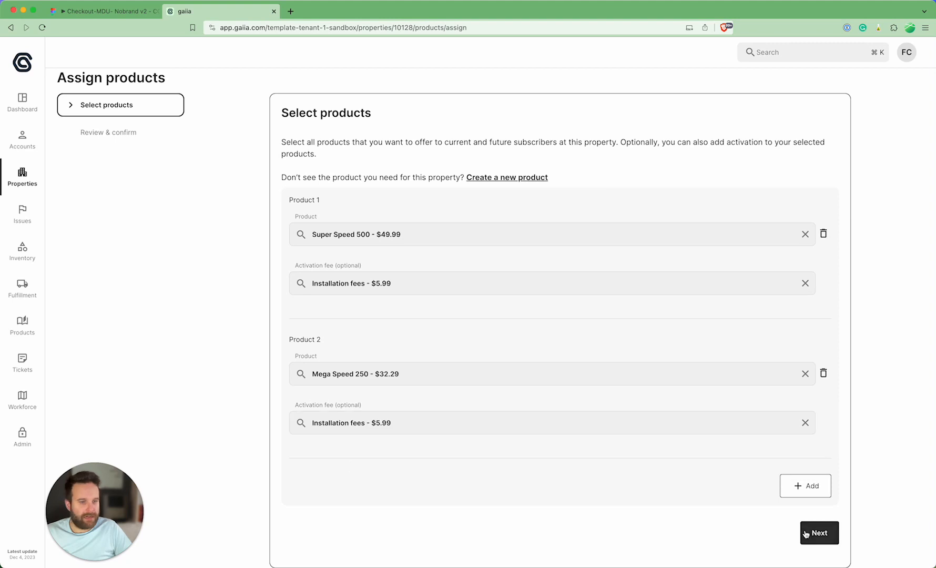
{"action": "left_click", "coordinate": [806, 534]}
{"action": "left_click", "coordinate": [813, 268]}
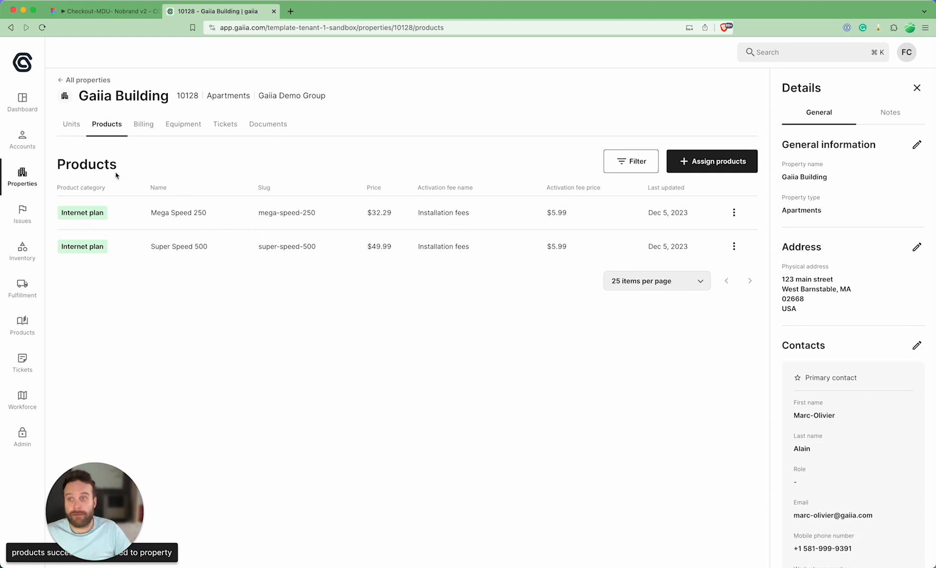
Step: Start creating new units for Gaiia Building
{"action": "left_click", "coordinate": [71, 125]}
{"action": "left_click", "coordinate": [408, 355]}
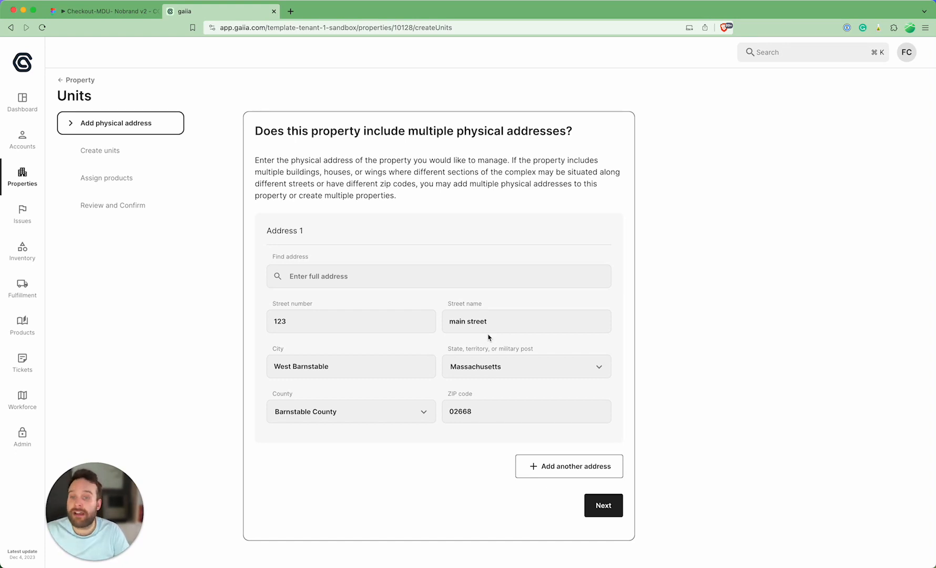
Step: Add two extra blank physical address entries for the property and remove them again
{"action": "left_click", "coordinate": [592, 462]}
{"action": "scroll", "coordinate": [593, 462], "scroll_direction": "down", "scroll_amount": 5}
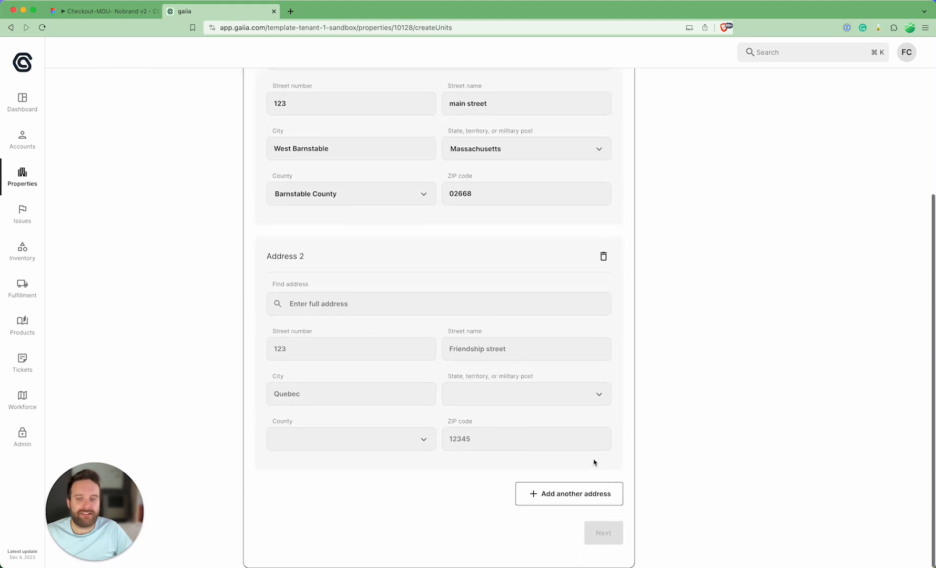
{"action": "left_click", "coordinate": [557, 492]}
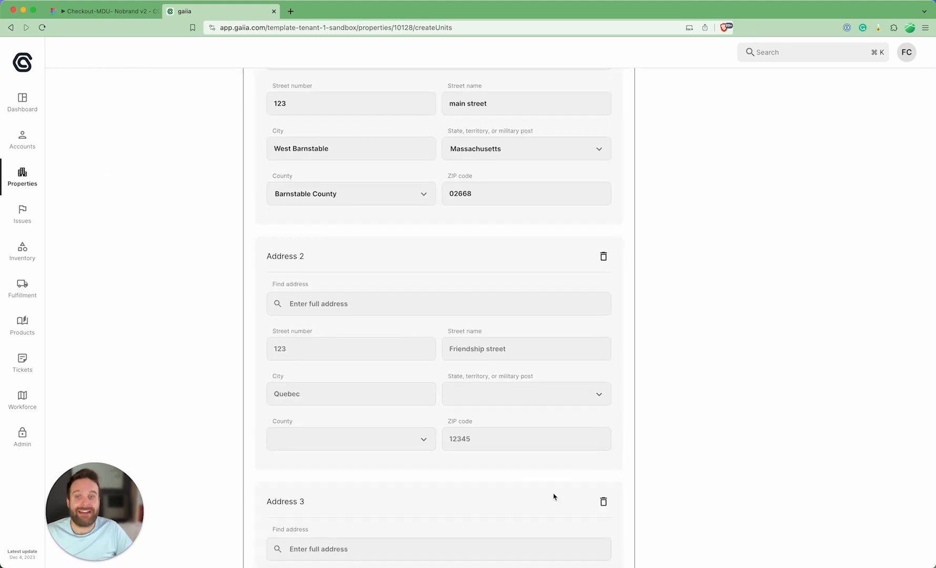
{"action": "left_click", "coordinate": [604, 258]}
{"action": "left_click", "coordinate": [604, 258]}
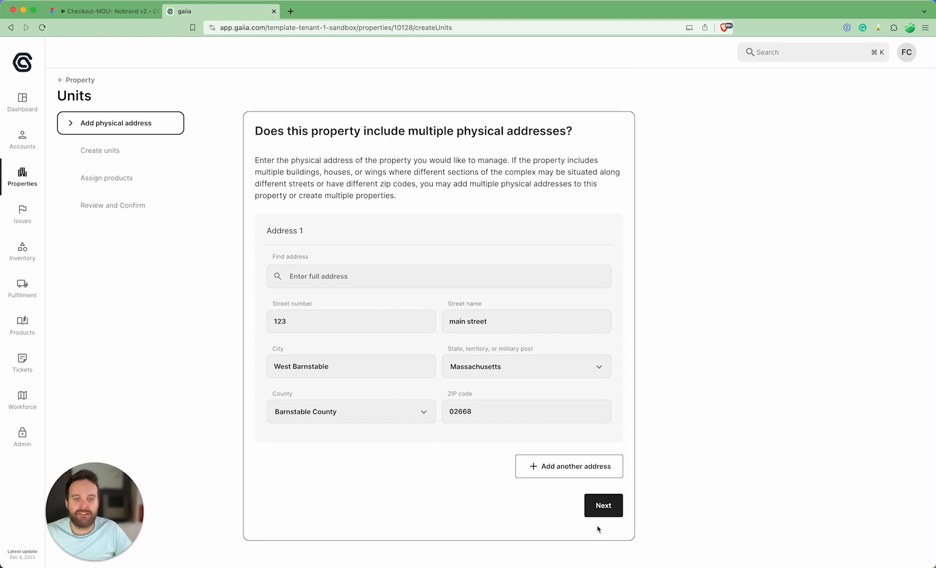
Step: Continue with the single existing physical address and reduce the number of units to 5
{"action": "left_click", "coordinate": [604, 508]}
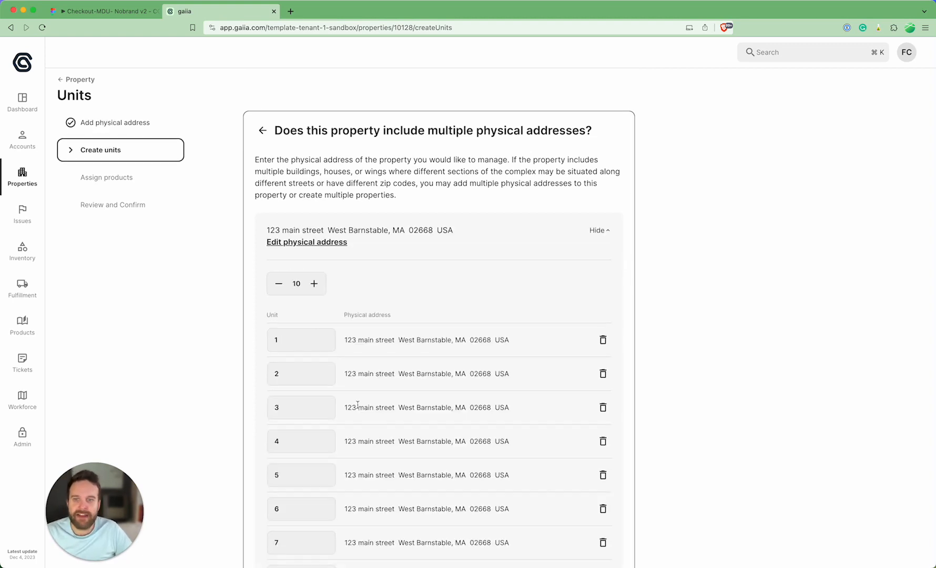
{"action": "scroll", "coordinate": [360, 410], "scroll_direction": "down", "scroll_amount": 3}
{"action": "left_click", "coordinate": [279, 178]}
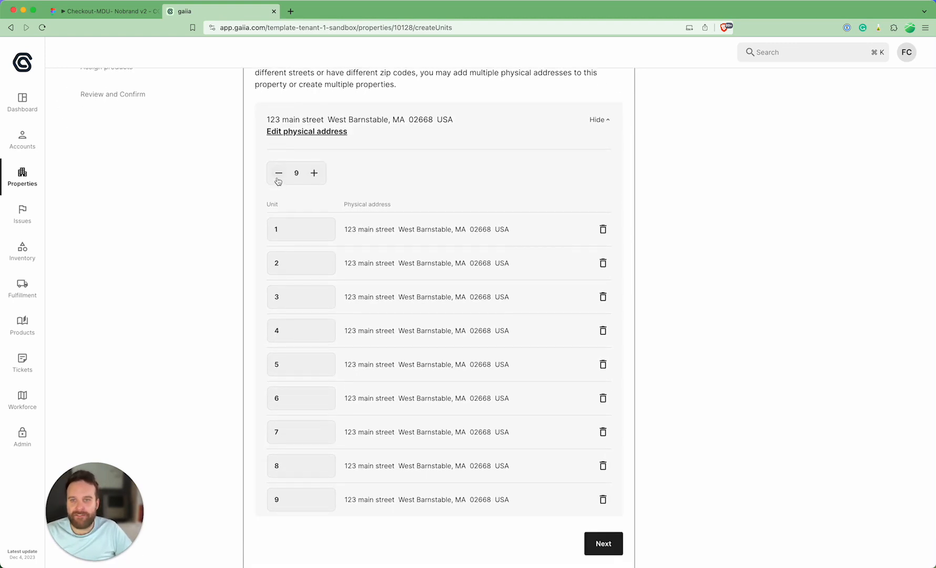
{"action": "left_click", "coordinate": [278, 179]}
{"action": "left_click", "coordinate": [278, 195]}
{"action": "left_click", "coordinate": [277, 228]}
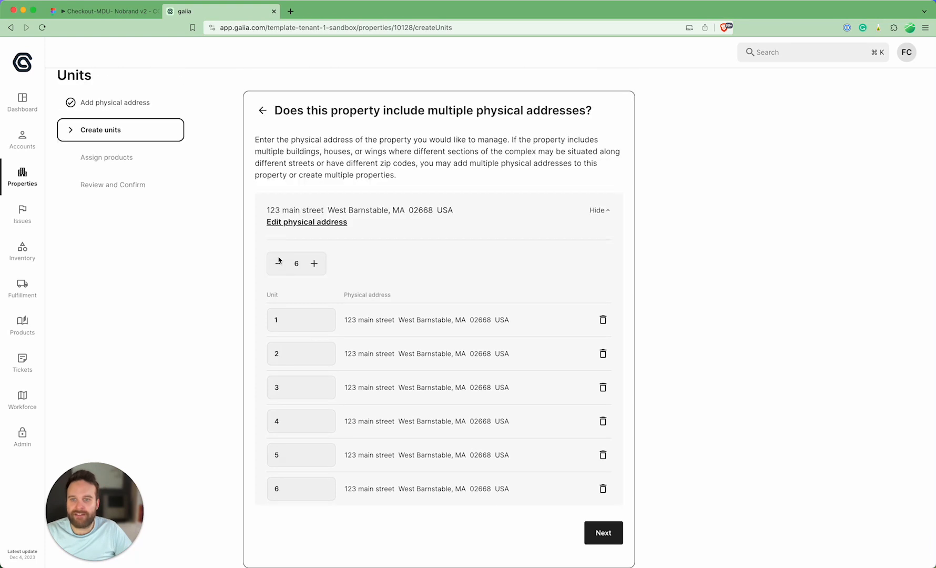
{"action": "left_click", "coordinate": [275, 262]}
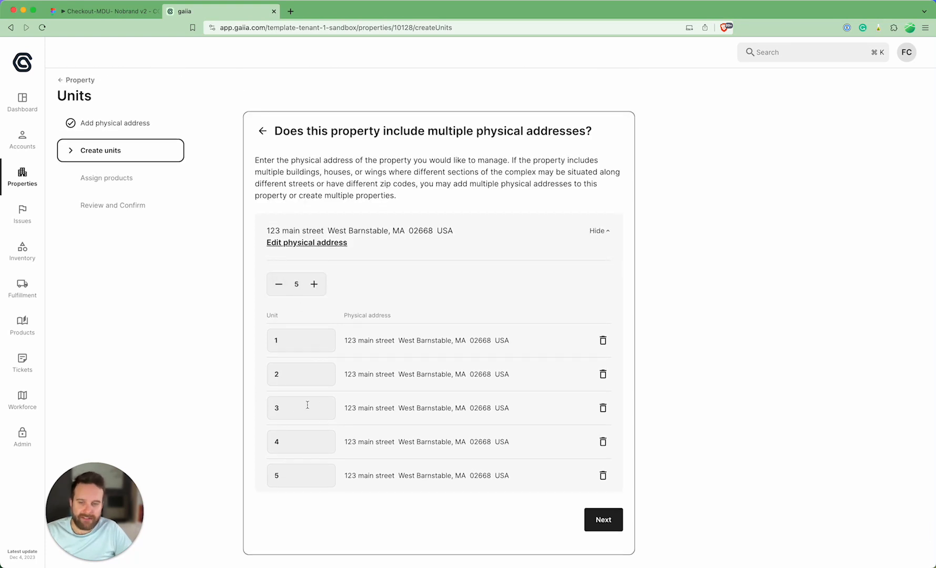
Step: Number the five units 101, 102, 103, 104 and 105, and continue to product assignment
{"action": "left_click", "coordinate": [290, 343]}
{"action": "type", "text": "01"}
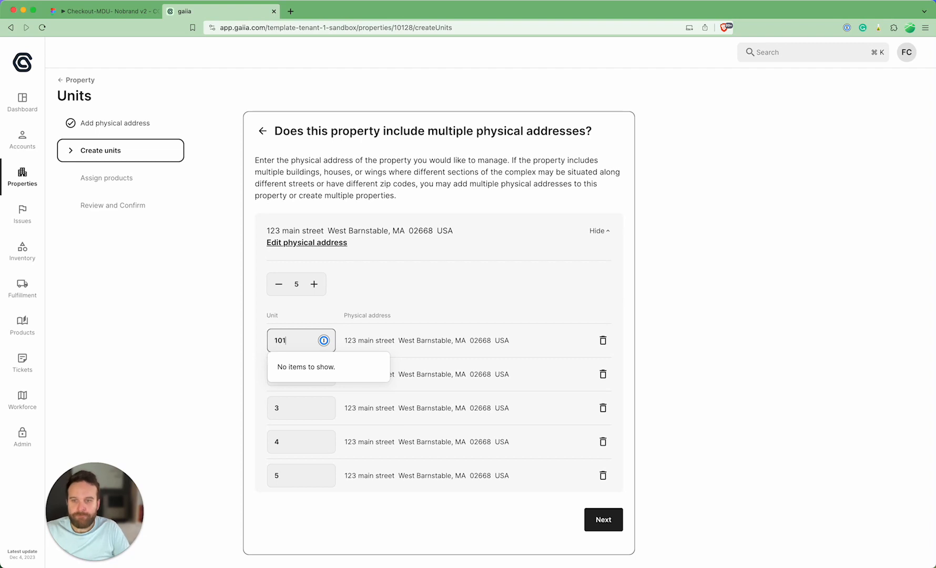
{"action": "key", "text": "Tab"}
{"action": "type", "text": "102"}
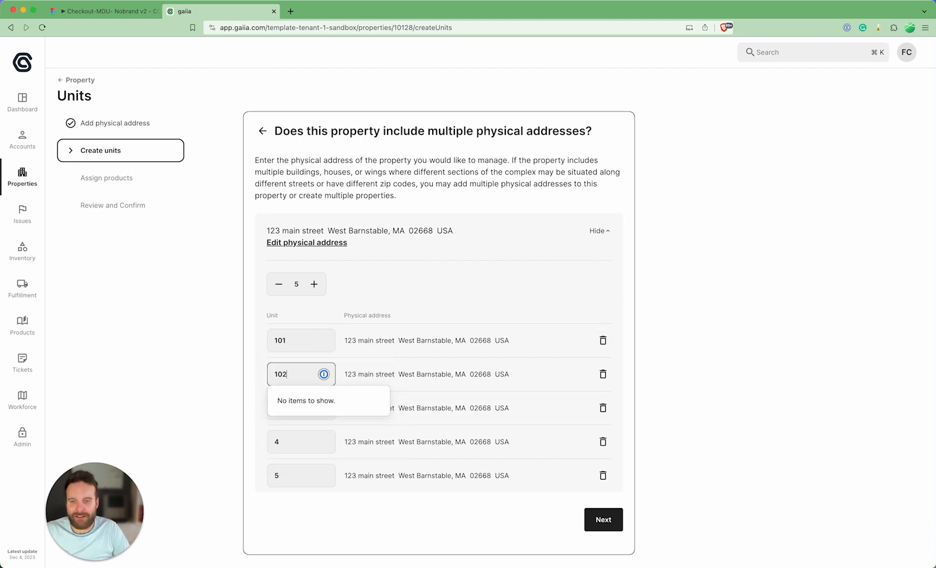
{"action": "key", "text": "Tab"}
{"action": "type", "text": "10"}
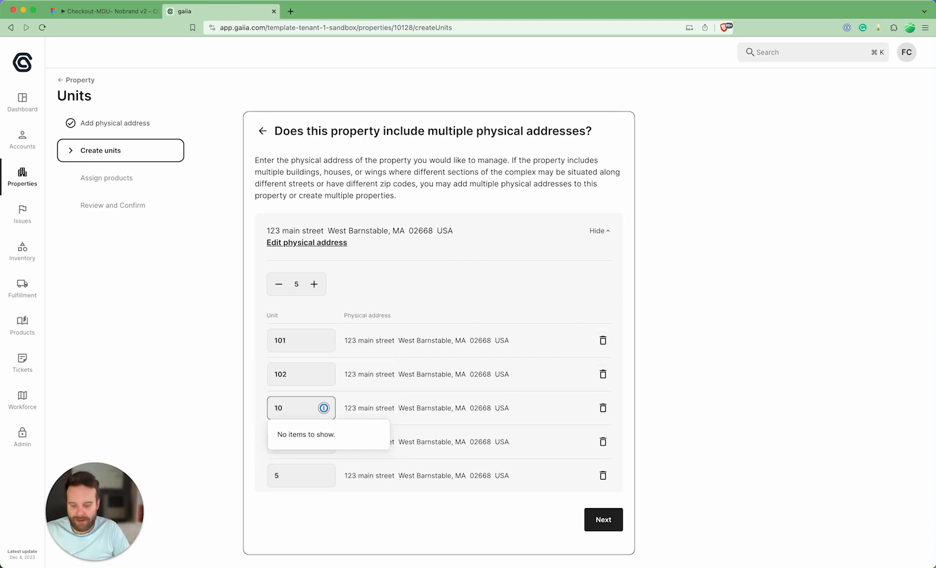
{"action": "type", "text": "3"}
{"action": "key", "text": "Tab"}
{"action": "type", "text": "104"}
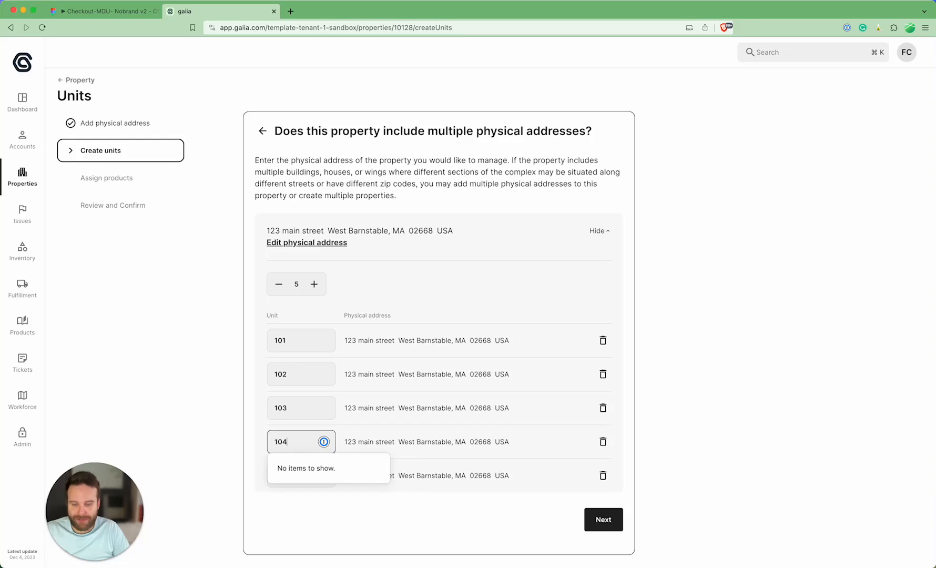
{"action": "key", "text": "Tab"}
{"action": "type", "text": "105"}
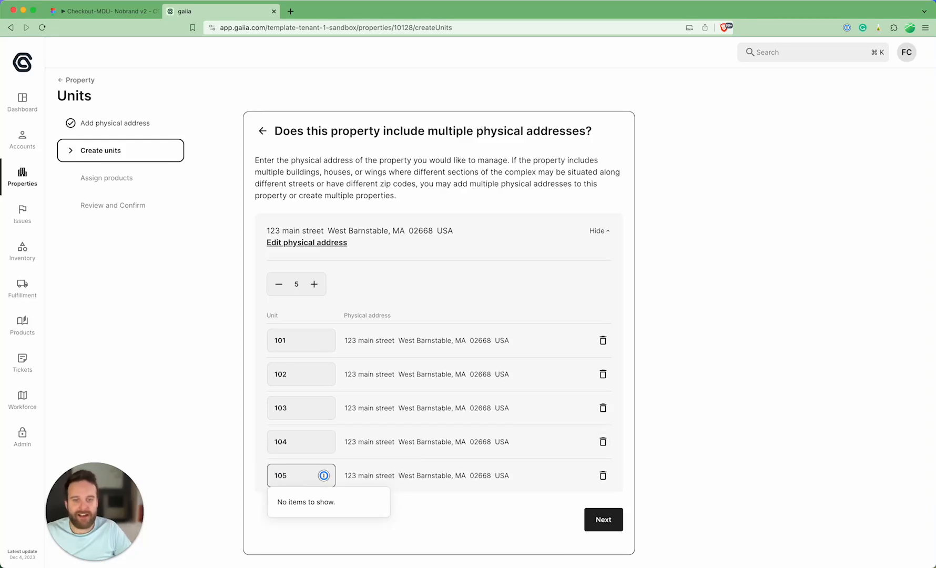
{"action": "left_click", "coordinate": [604, 520]}
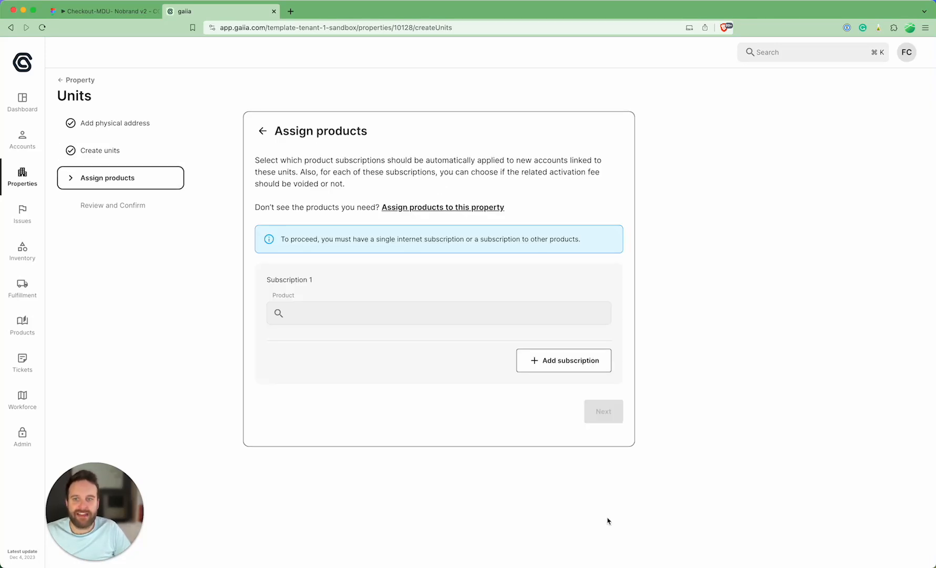
Step: Assign the Mega Speed 250 subscription with Installation fees to the units, and confirm their creation after the review
{"action": "left_click", "coordinate": [338, 316]}
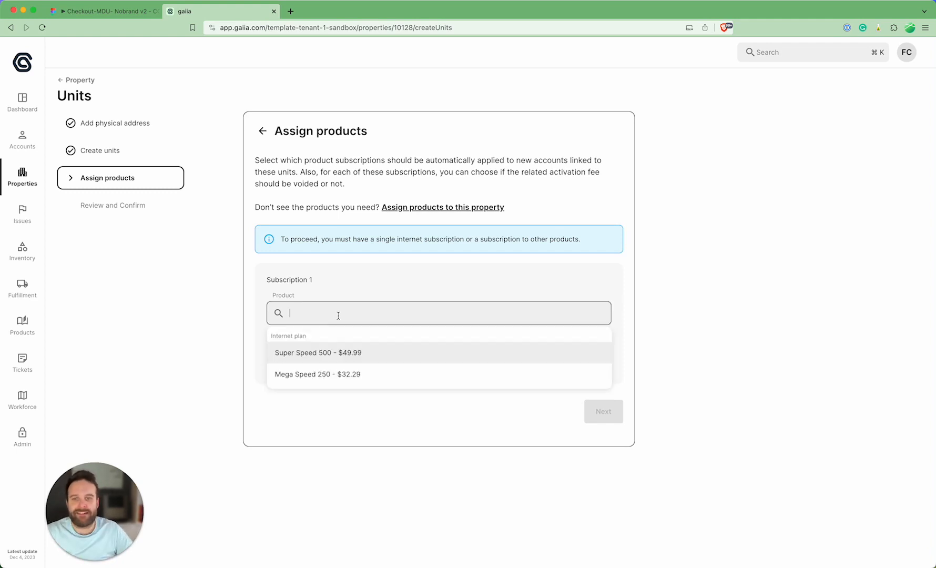
{"action": "left_click", "coordinate": [362, 374]}
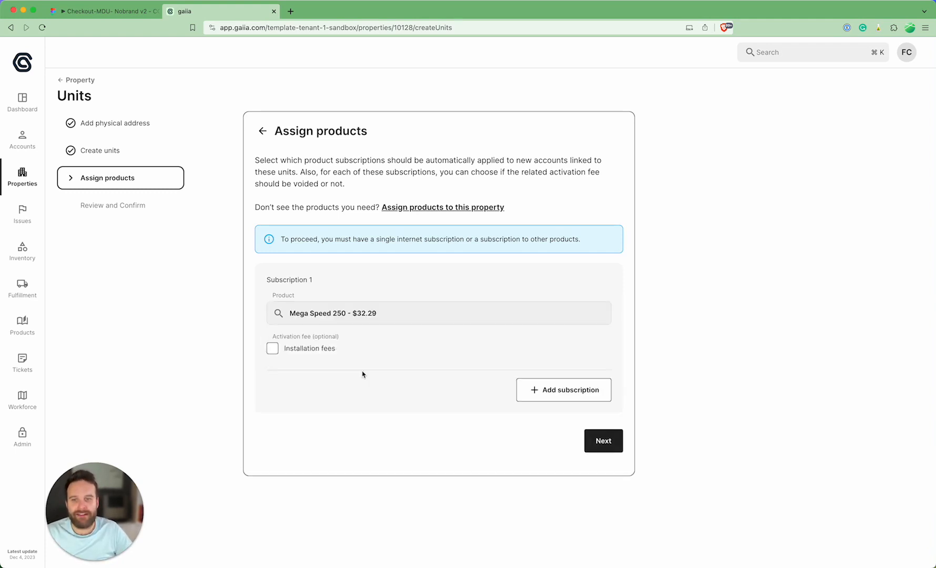
{"action": "left_click", "coordinate": [309, 351]}
{"action": "left_click", "coordinate": [608, 443]}
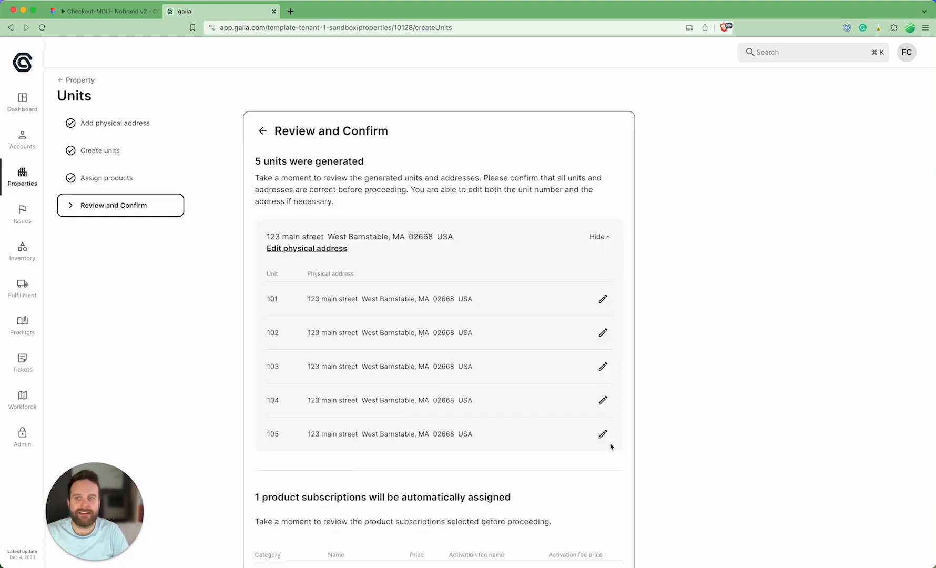
{"action": "scroll", "coordinate": [611, 446], "scroll_direction": "down", "scroll_amount": 3}
{"action": "left_click", "coordinate": [598, 533]}
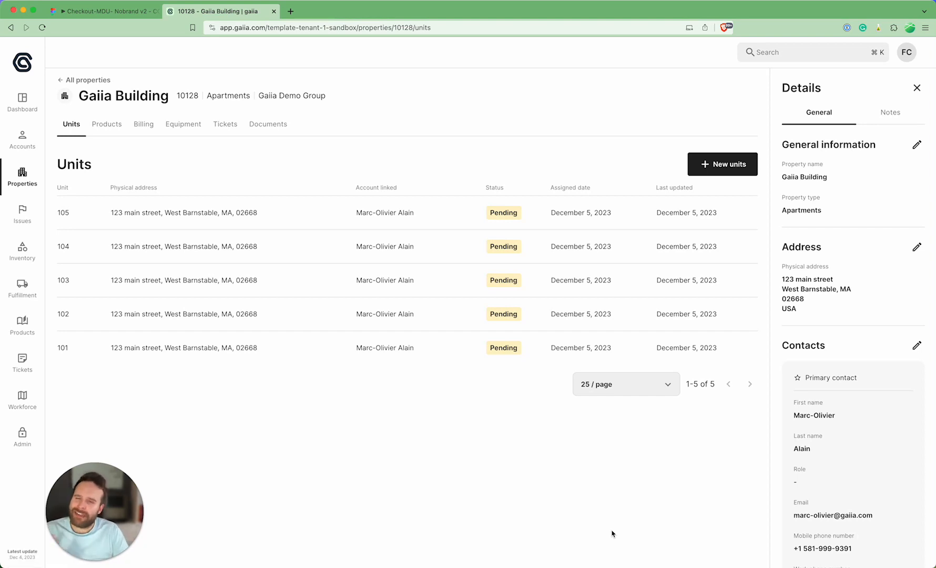
Step: Go to the list of property groups and open the Keller Williams Realty group
{"action": "left_click", "coordinate": [27, 179]}
{"action": "left_click", "coordinate": [120, 144]}
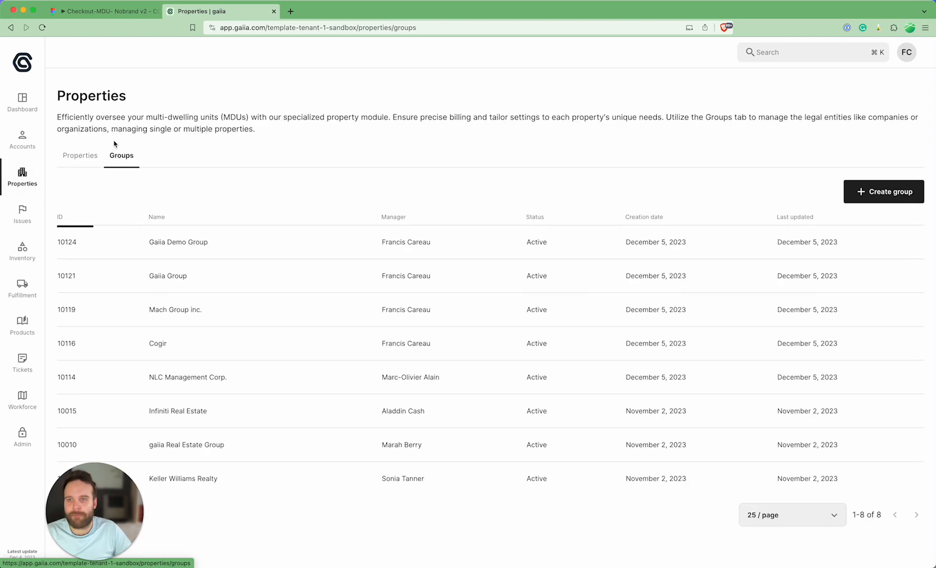
{"action": "left_click", "coordinate": [203, 515]}
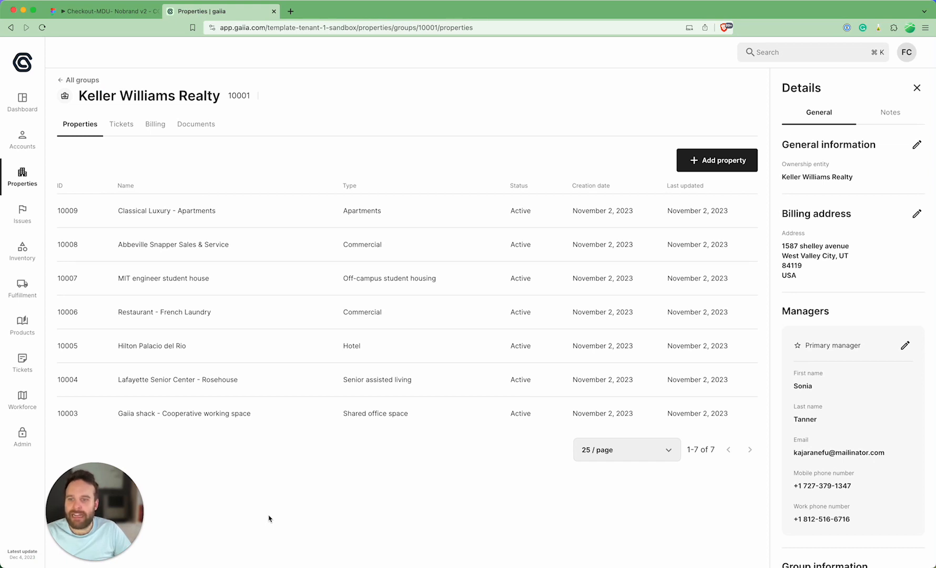
Step: Examine the Keller Williams Realty group's billing transactions and payment methods, and return to its list of properties
{"action": "left_click", "coordinate": [161, 126]}
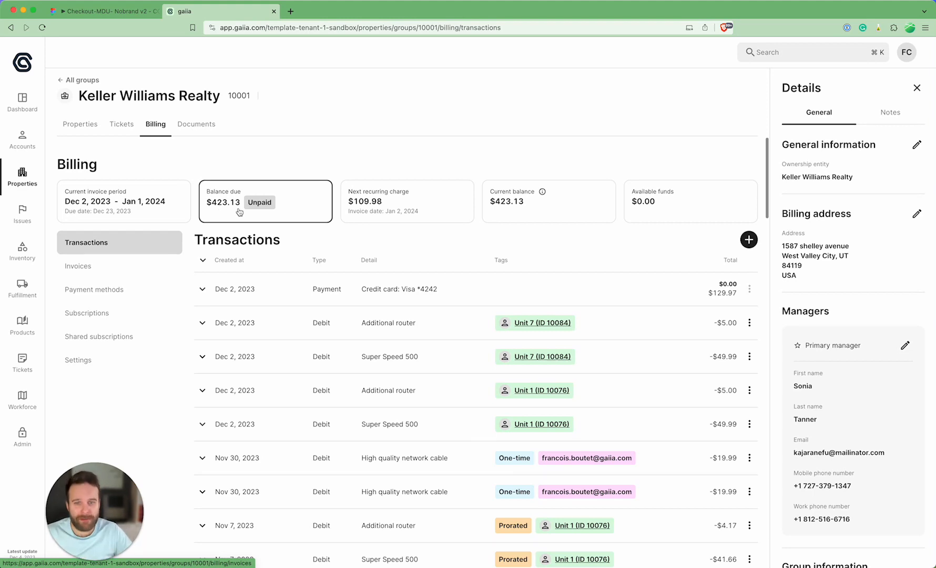
{"action": "scroll", "coordinate": [400, 384], "scroll_direction": "down", "scroll_amount": 5}
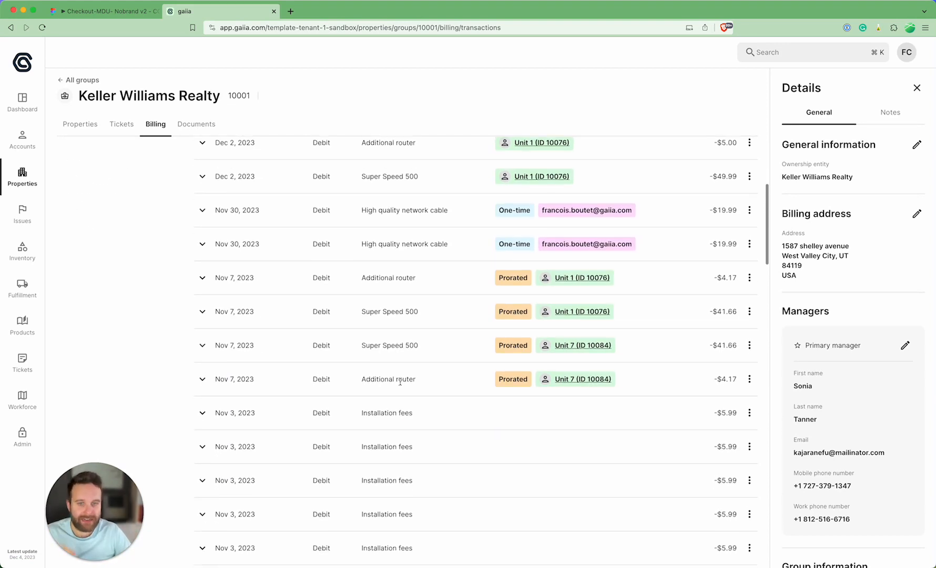
{"action": "scroll", "coordinate": [452, 451], "scroll_direction": "up", "scroll_amount": 2}
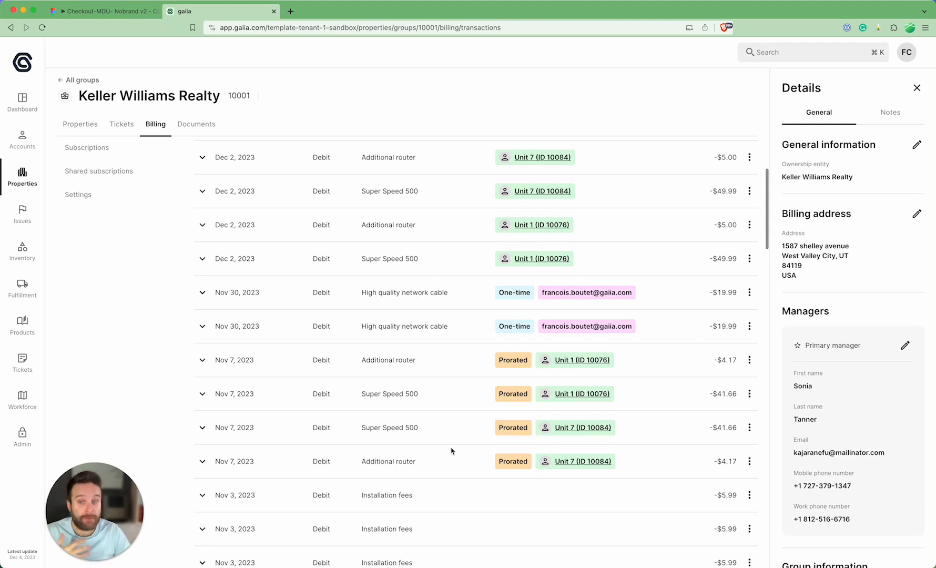
{"action": "scroll", "coordinate": [452, 451], "scroll_direction": "up", "scroll_amount": 3}
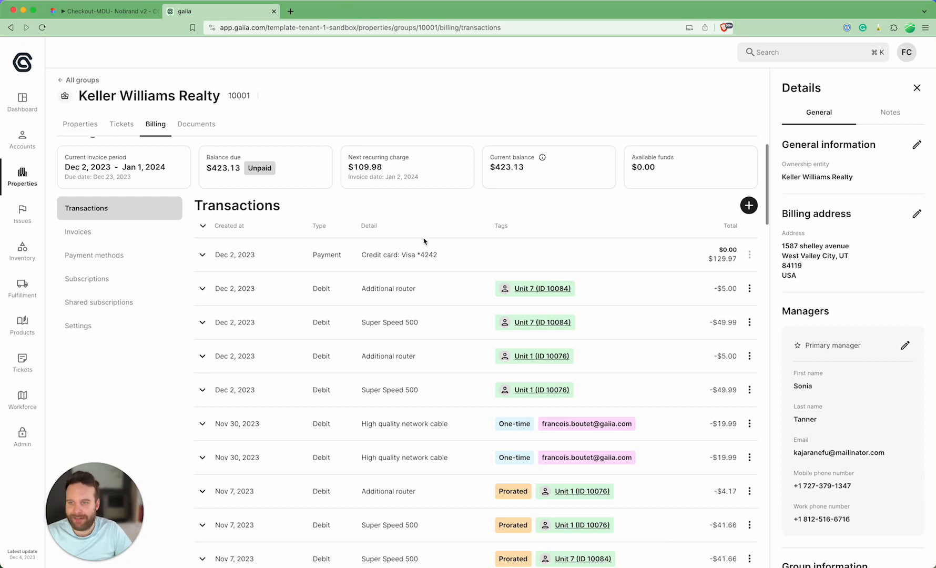
{"action": "left_click", "coordinate": [160, 254]}
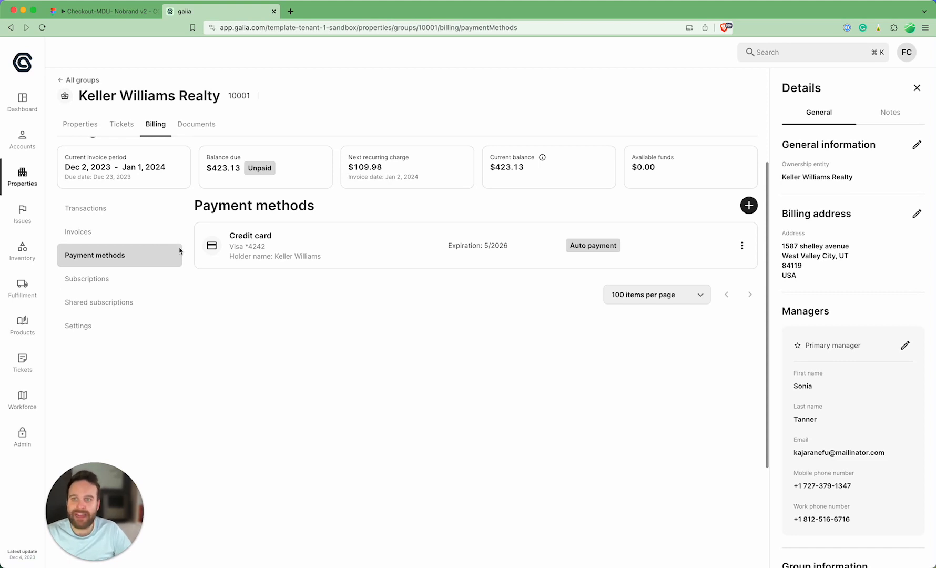
{"action": "left_click", "coordinate": [91, 126]}
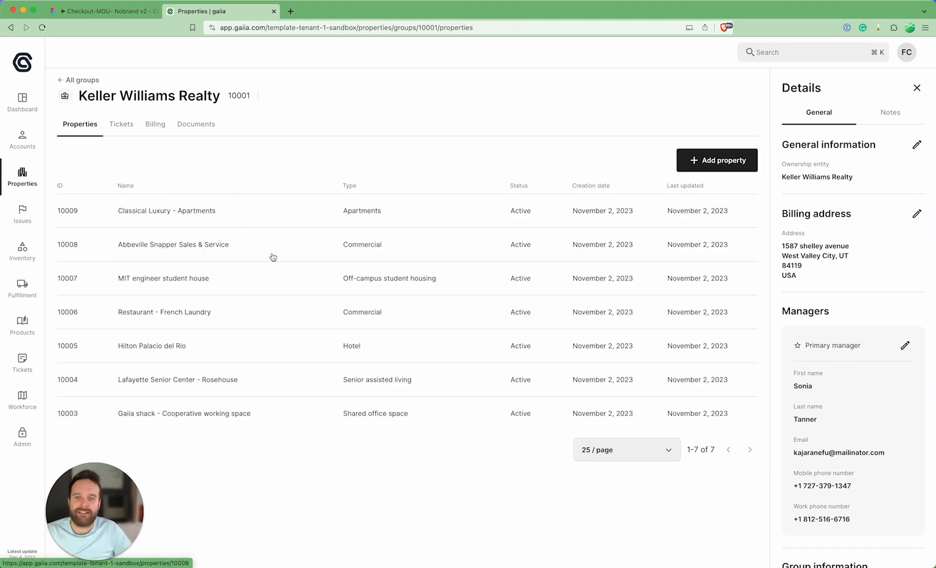
Step: Open the Hilton Palacio del Rio property from the group's list and go to the account of its unit 42
{"action": "left_click", "coordinate": [237, 352]}
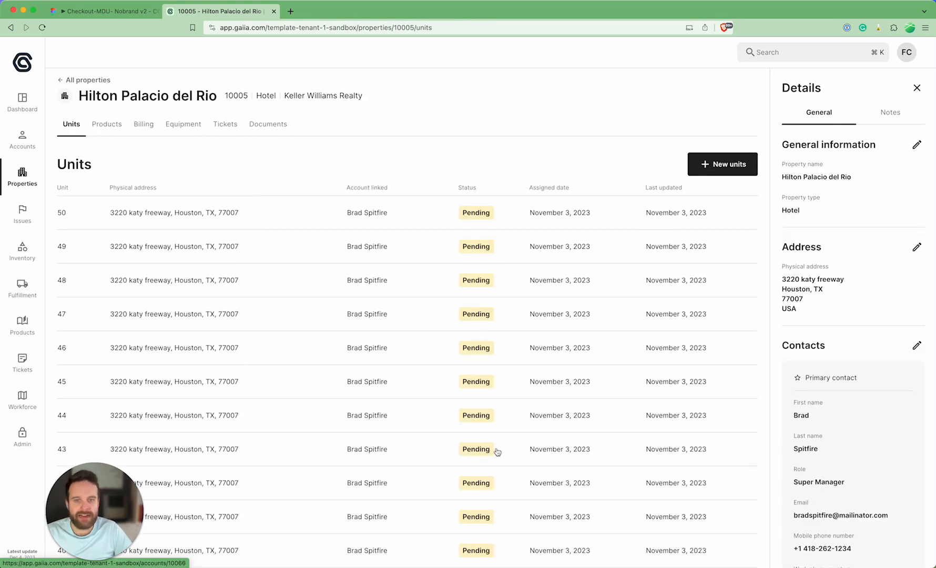
{"action": "scroll", "coordinate": [495, 450], "scroll_direction": "down", "scroll_amount": 2}
{"action": "left_click", "coordinate": [292, 431]}
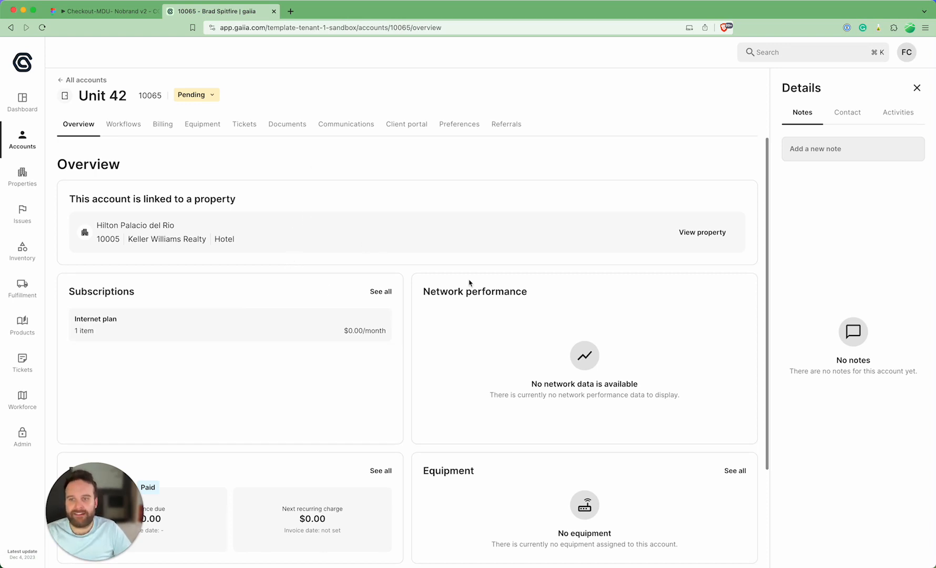
Step: Show the contact details of the Unit 42 account and review its overview of subscriptions, billing, equipment and workflows
{"action": "left_click", "coordinate": [846, 111]}
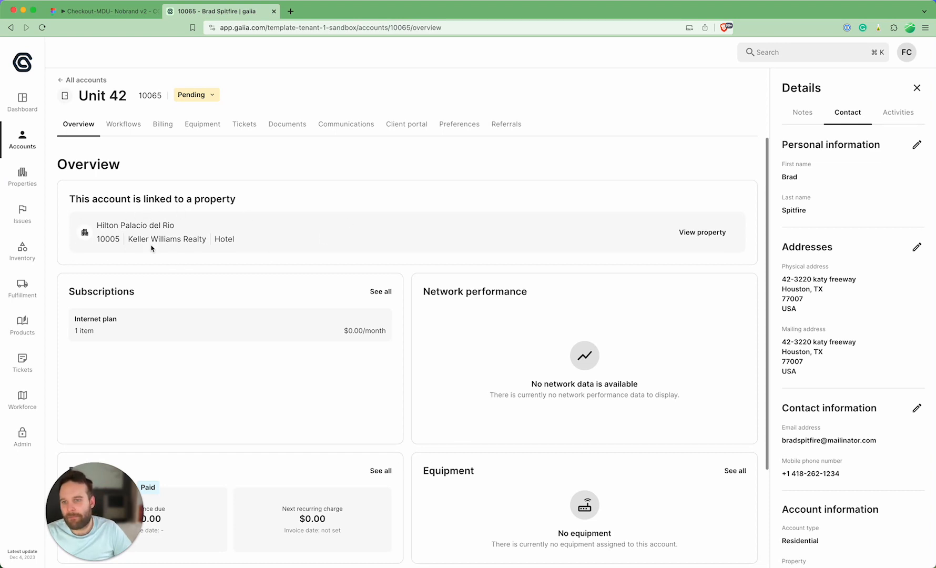
{"action": "scroll", "coordinate": [210, 255], "scroll_direction": "down", "scroll_amount": 3}
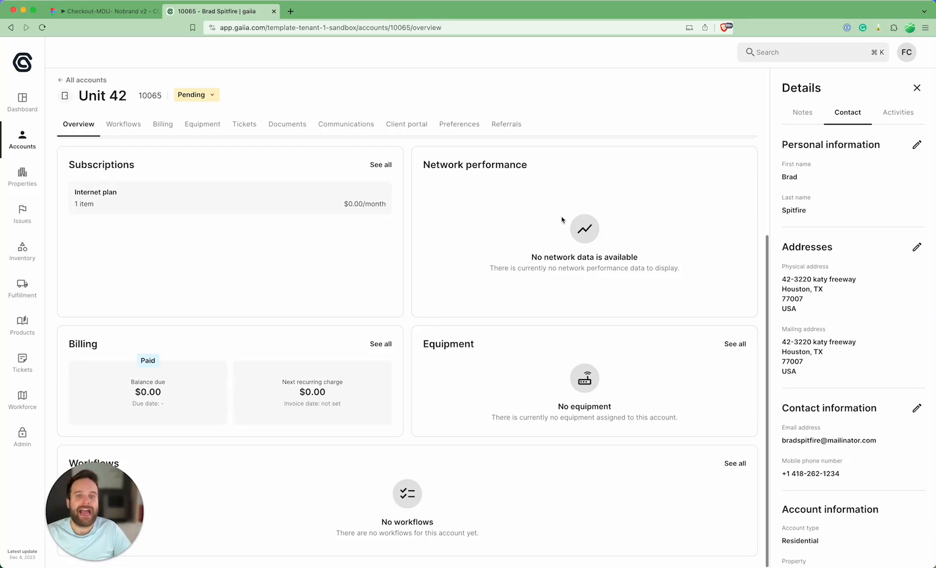
{"action": "scroll", "coordinate": [422, 217], "scroll_direction": "up", "scroll_amount": 3}
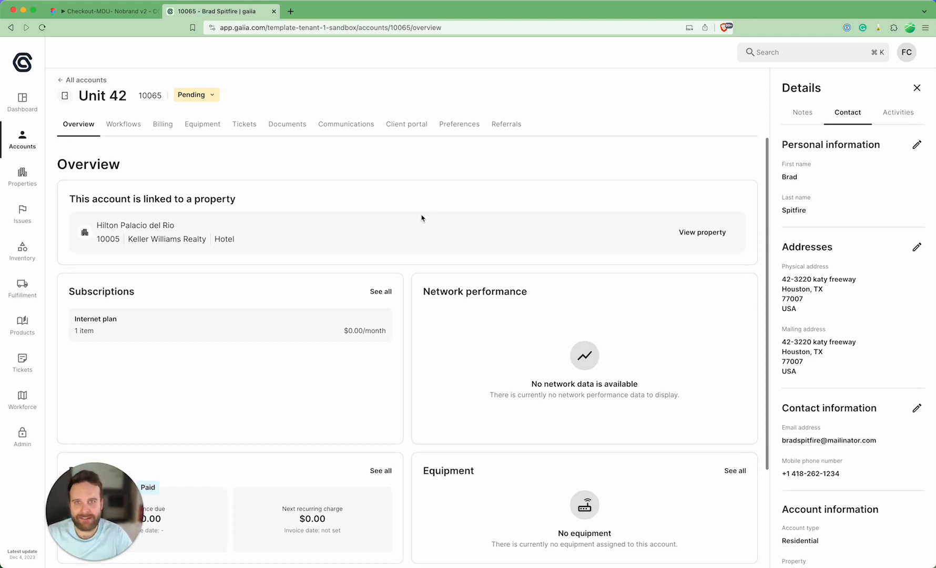
Step: Go to the billing and workflows of the Unit 42 account and bring up the choice of new workflow types
{"action": "left_click", "coordinate": [161, 125]}
{"action": "left_click", "coordinate": [124, 124]}
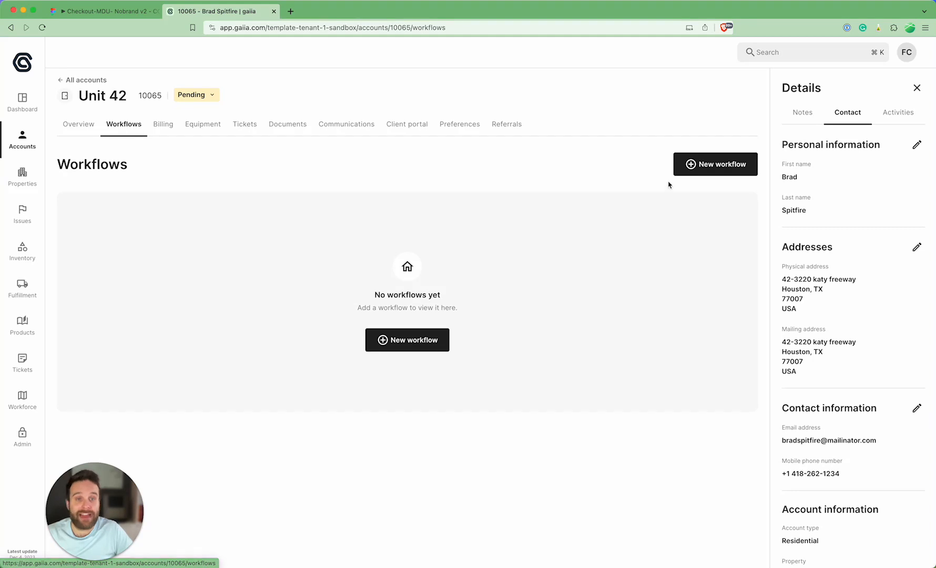
{"action": "left_click", "coordinate": [707, 164]}
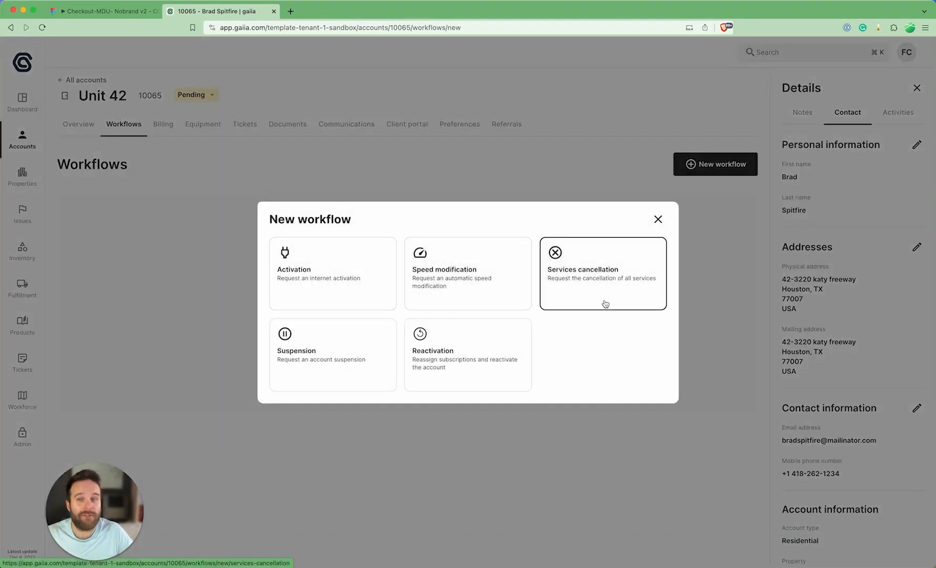